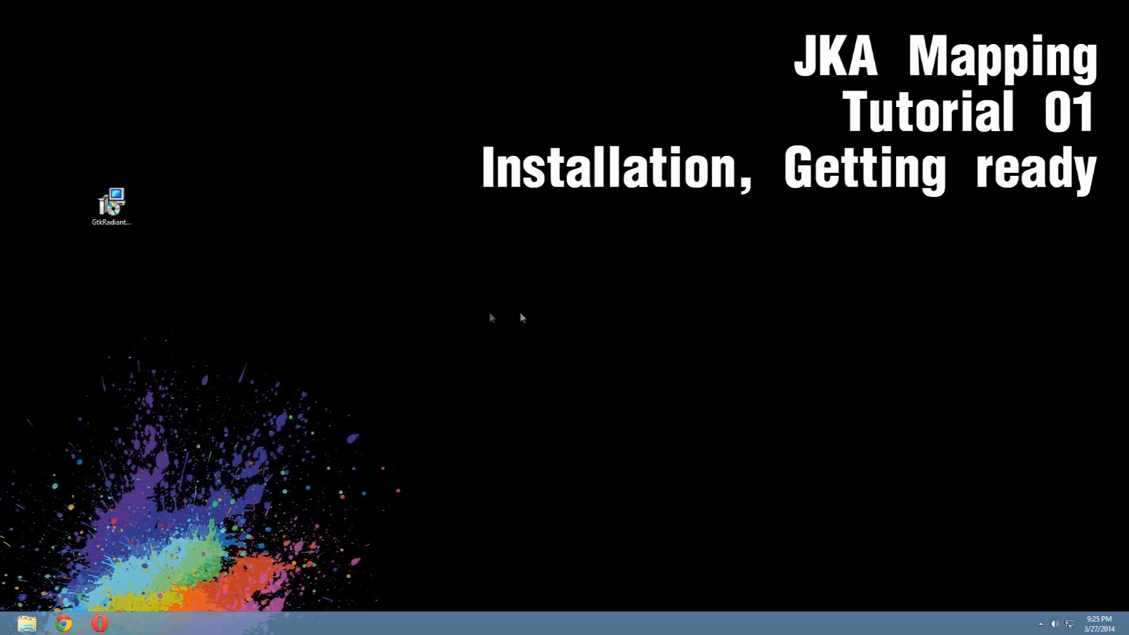
Step: Launch the GtkRadiant installer from the desktop and accept the terms of its license agreement
double_click(119, 221)
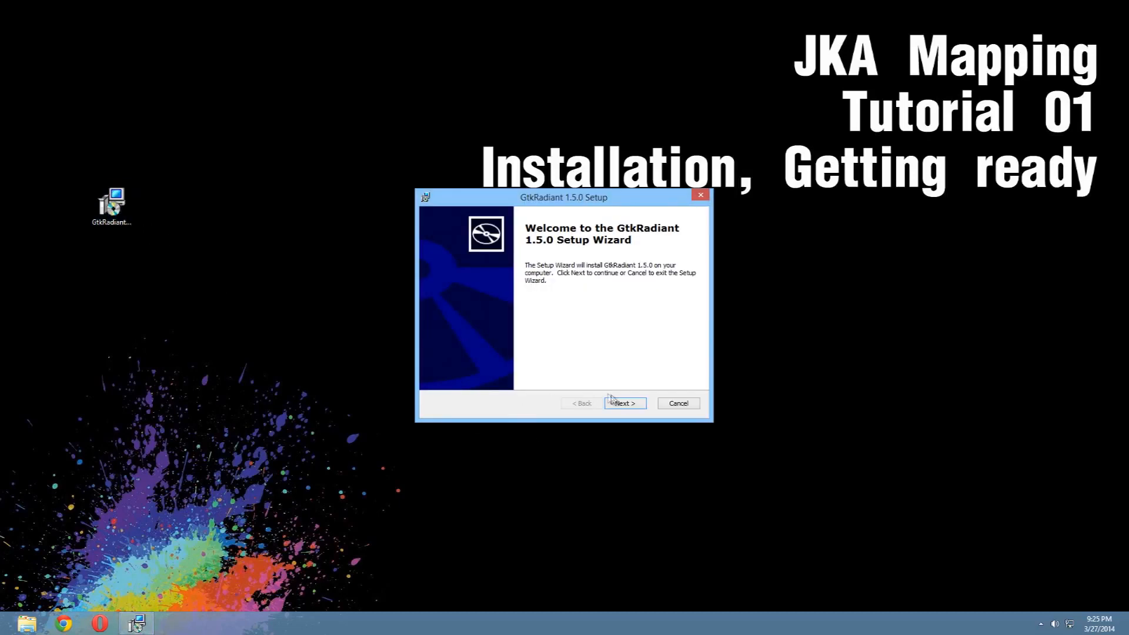
left_click(624, 405)
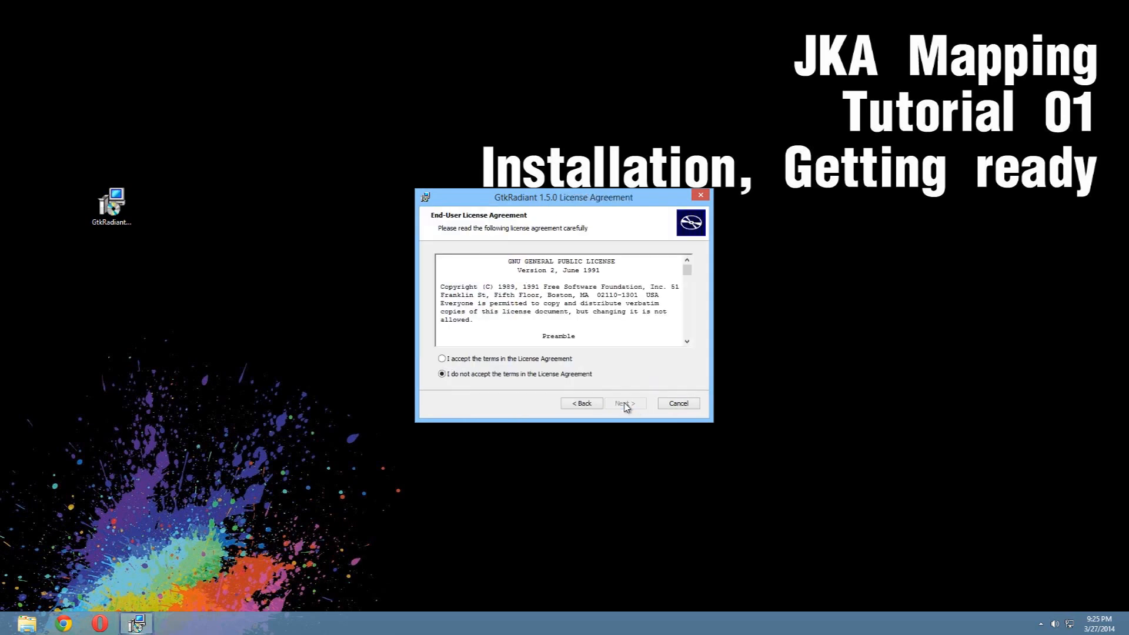
left_click(442, 359)
left_click_drag(688, 272, 628, 405)
left_click(625, 404)
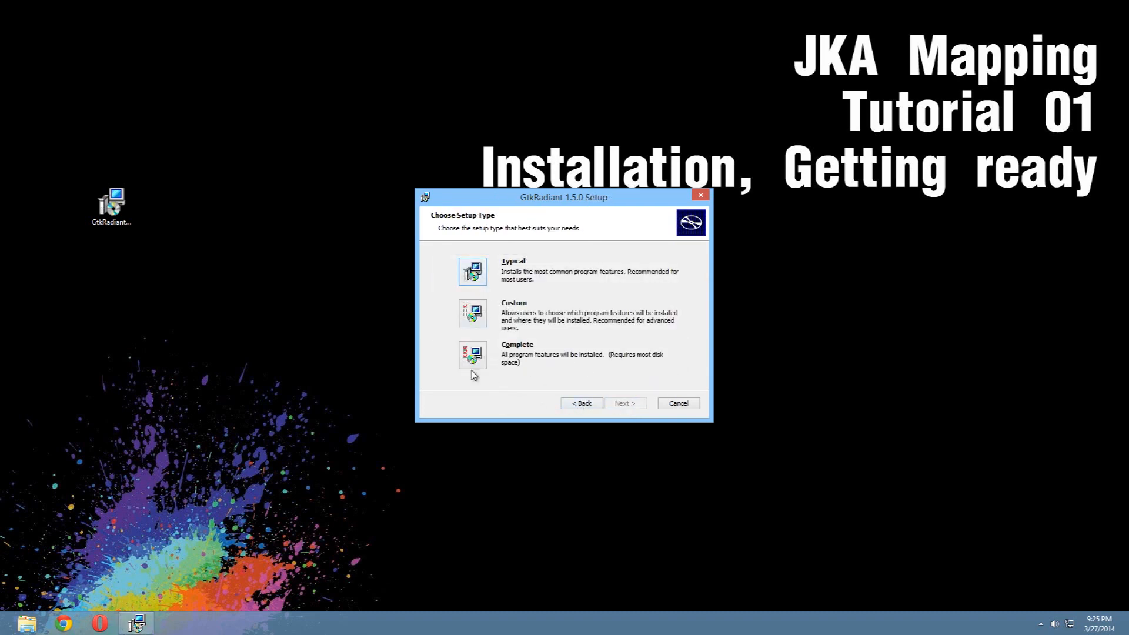
Step: Choose the Custom setup type and review the GtkRadiant 1.5.0 features, including the Plugins subfeatures
left_click(473, 317)
left_click(452, 280)
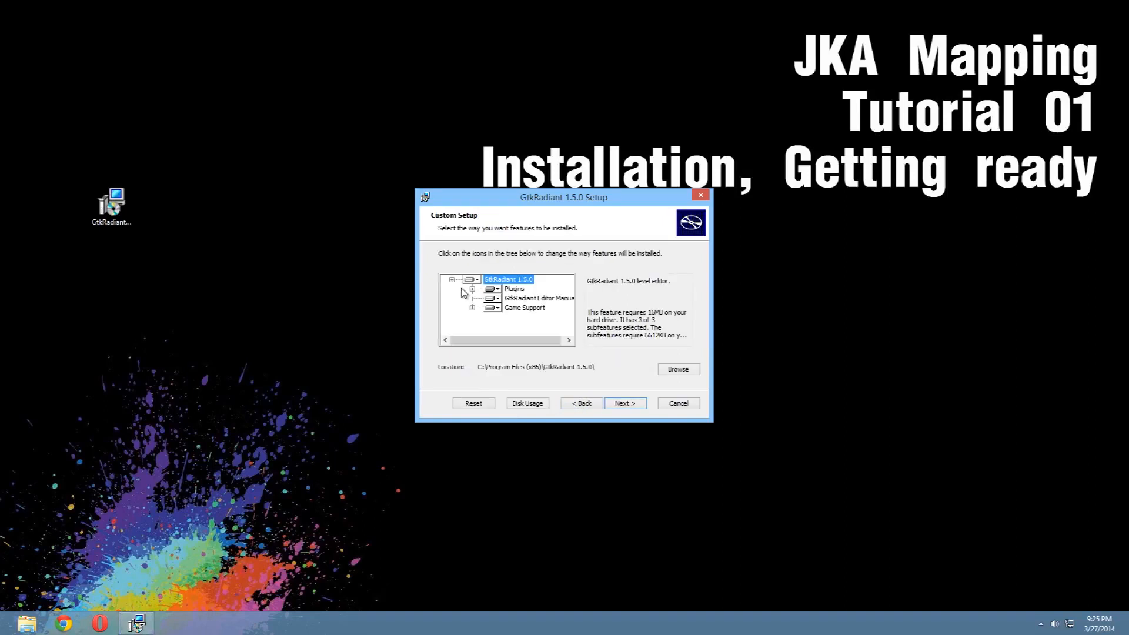
left_click(473, 288)
scroll(493, 293, "down", 1)
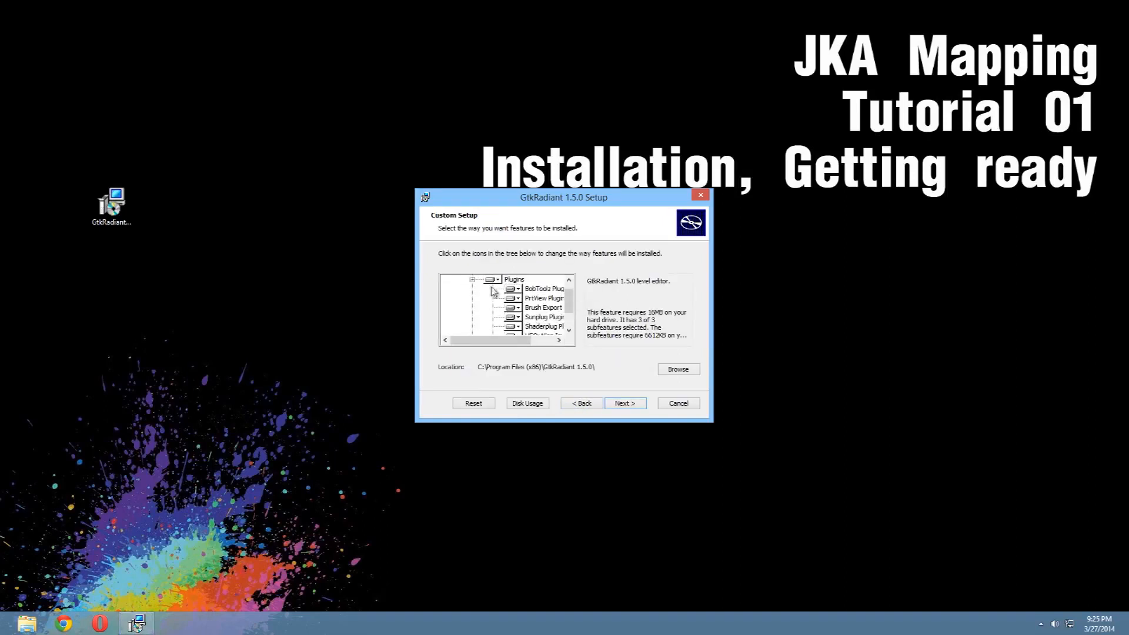
left_click(472, 280)
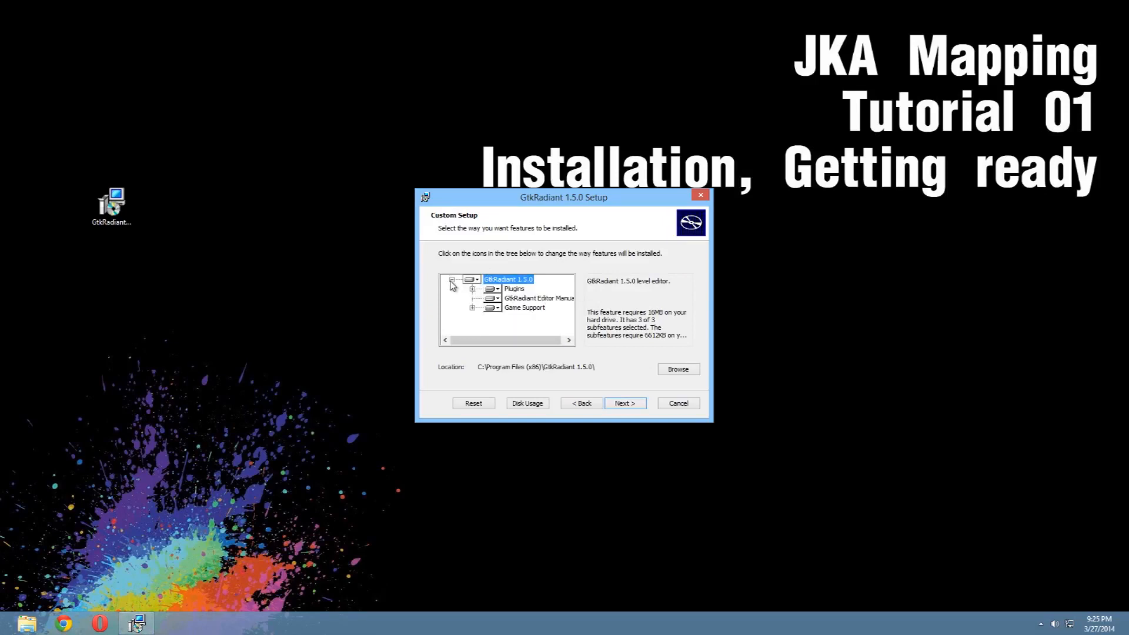
left_click(452, 280)
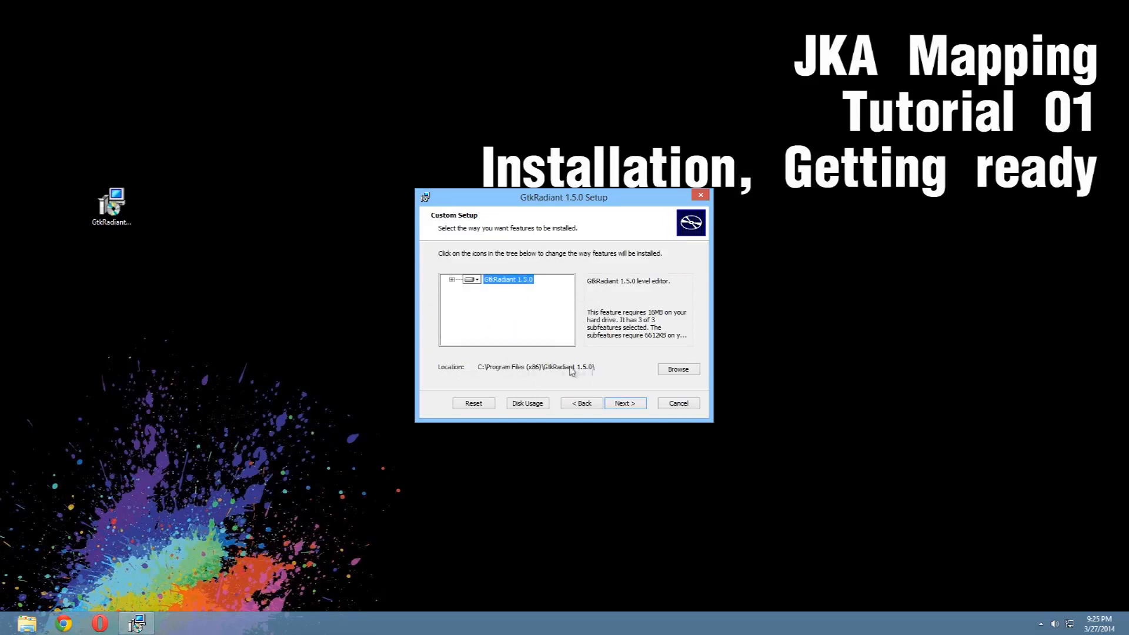
Step: Install GtkRadiant 1.5.0 with the default features and location, and finish the setup wizard
left_click(621, 406)
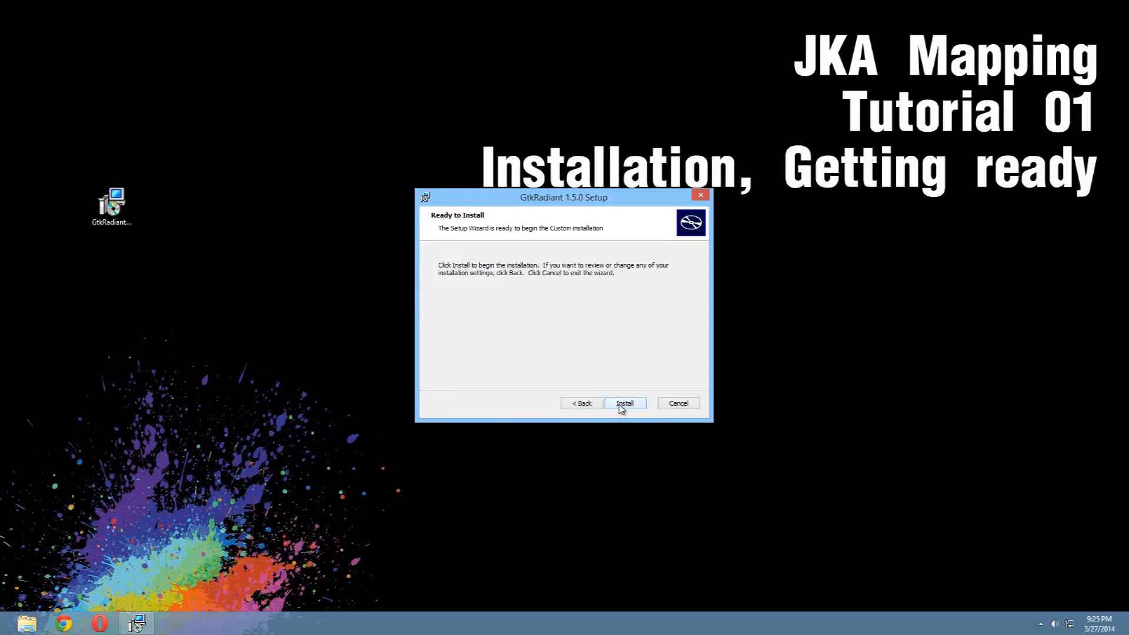
left_click(621, 406)
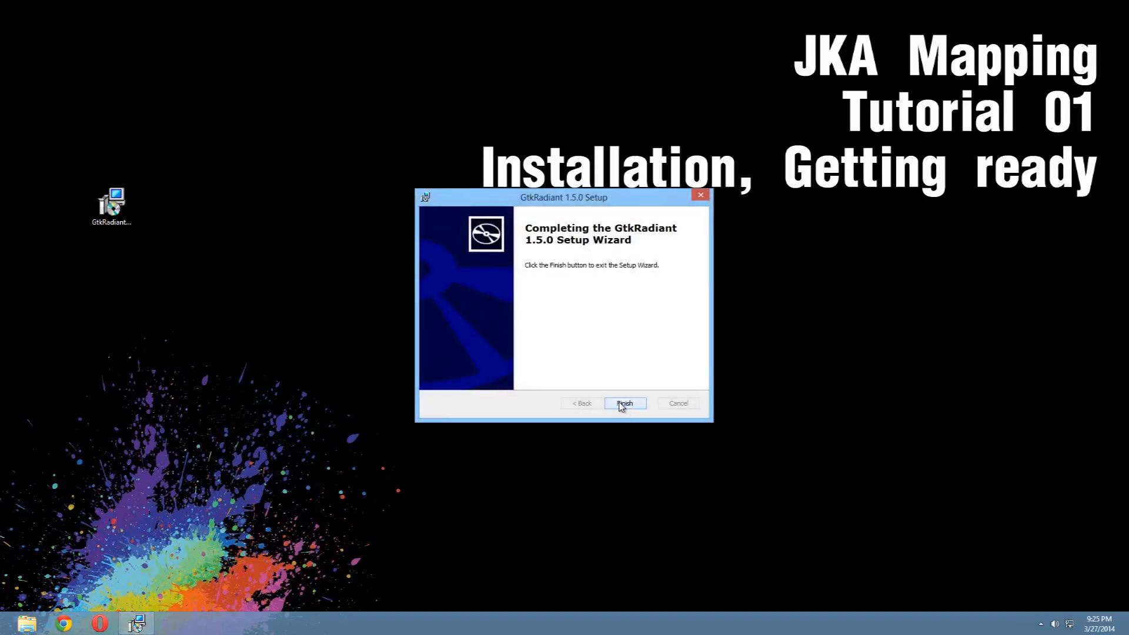
left_click(623, 403)
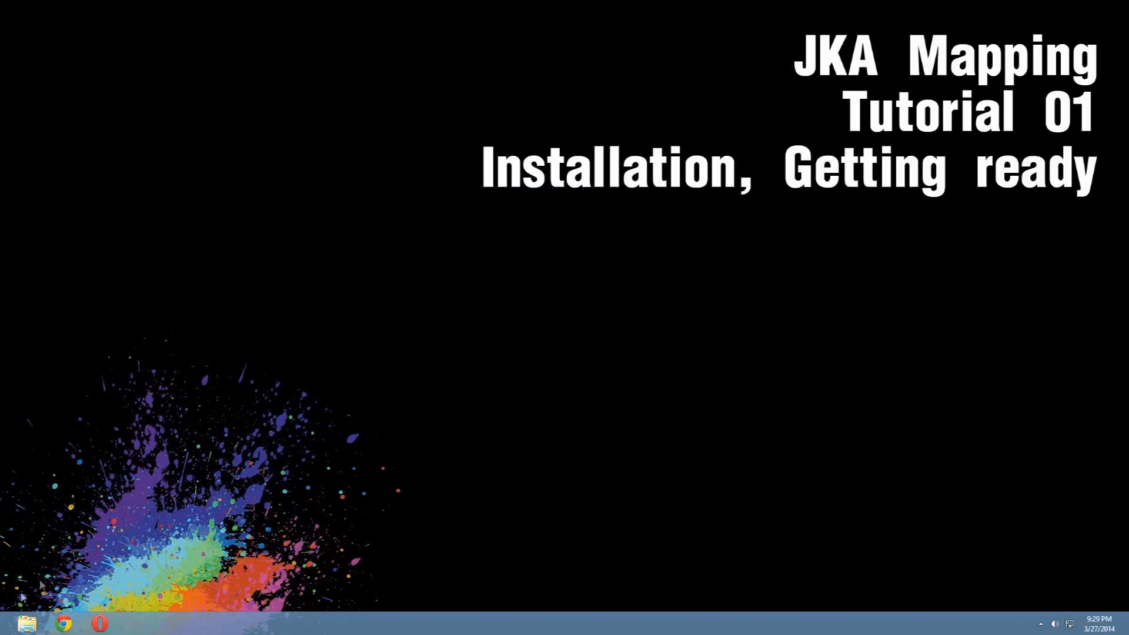
Step: Open the GtkRadiant 1.5.0 folder under Program Files (x86) on Local Disk (C:) in File Explorer
left_click(24, 625)
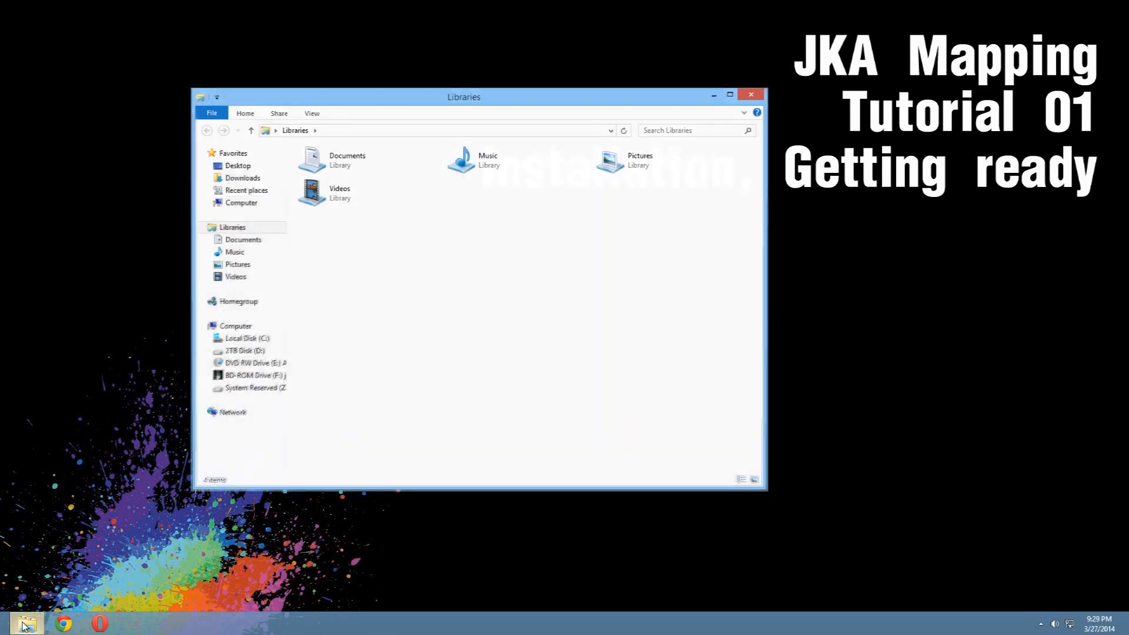
left_click(265, 338)
double_click(338, 240)
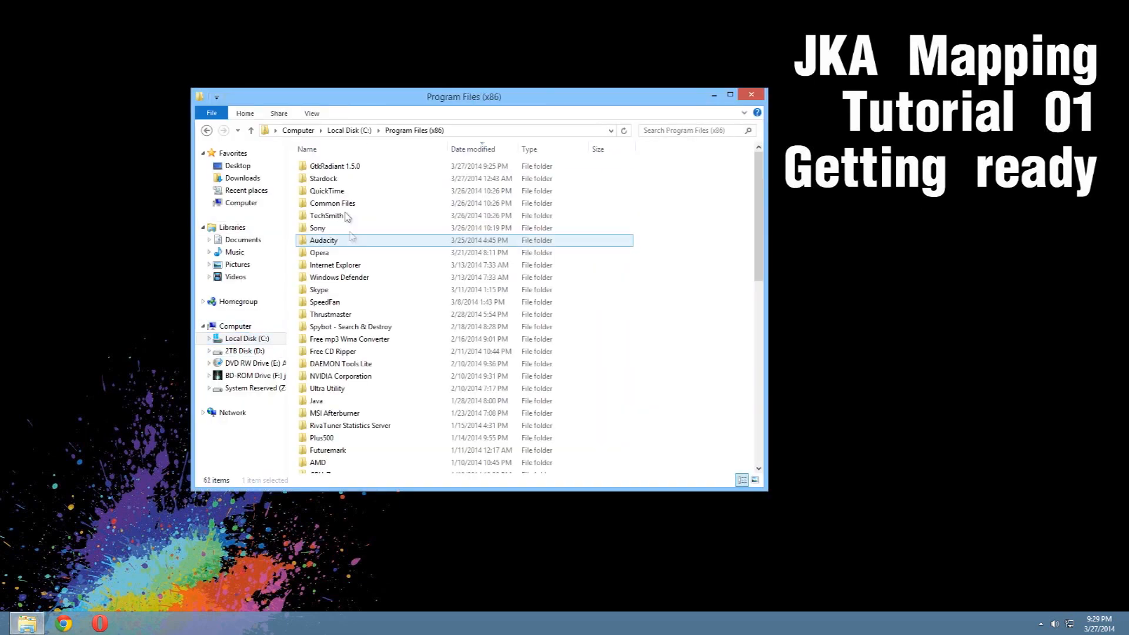
double_click(336, 167)
Step: Create a desktop shortcut for GtkRadiant.exe
left_click(341, 216)
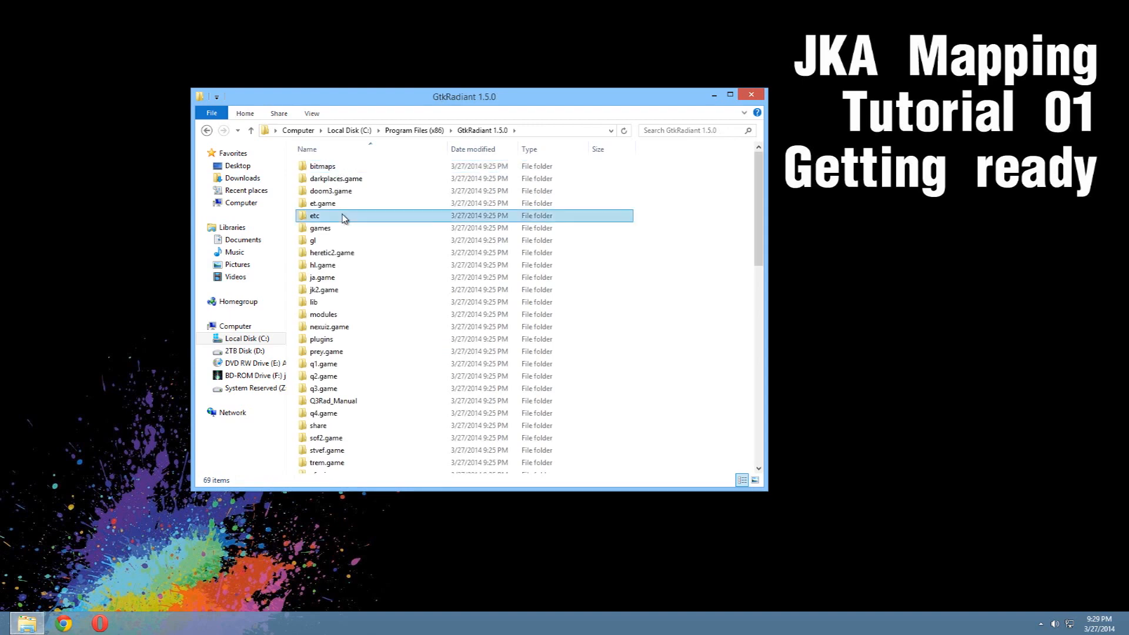
scroll(354, 374, "down", 2)
scroll(354, 374, "down", 5)
left_click(366, 382)
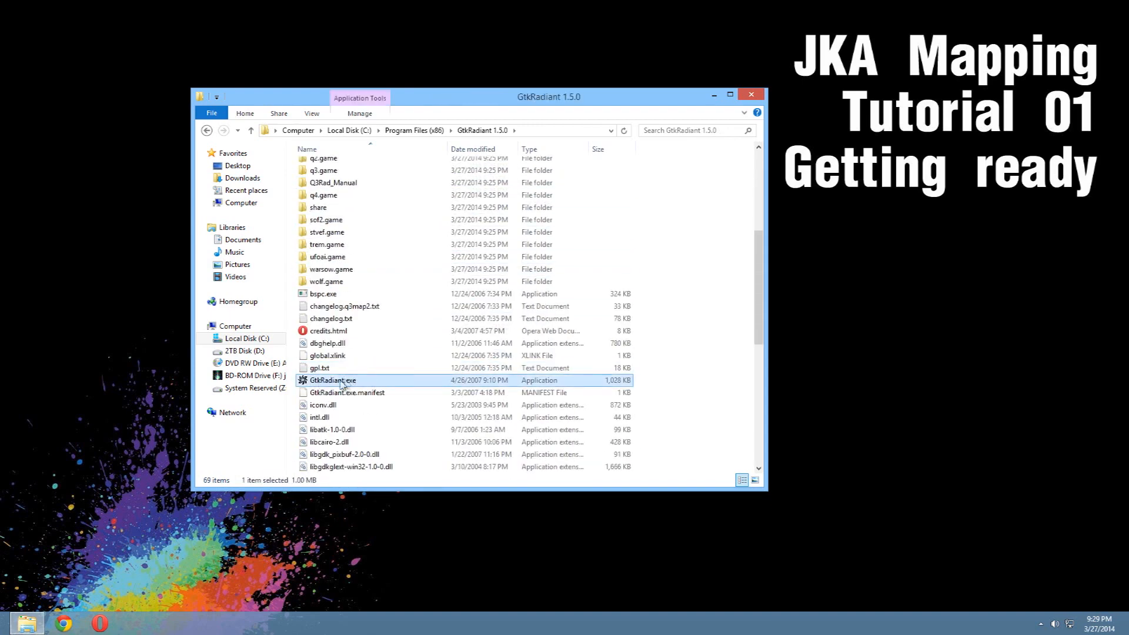
right_click(339, 386)
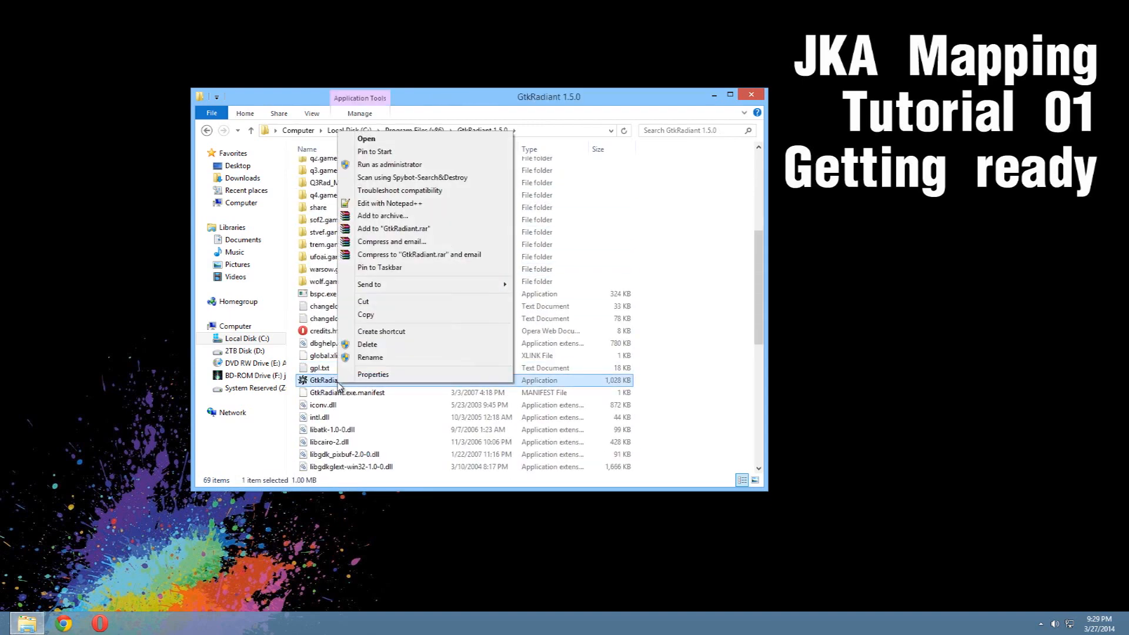
mouse_move(400, 290)
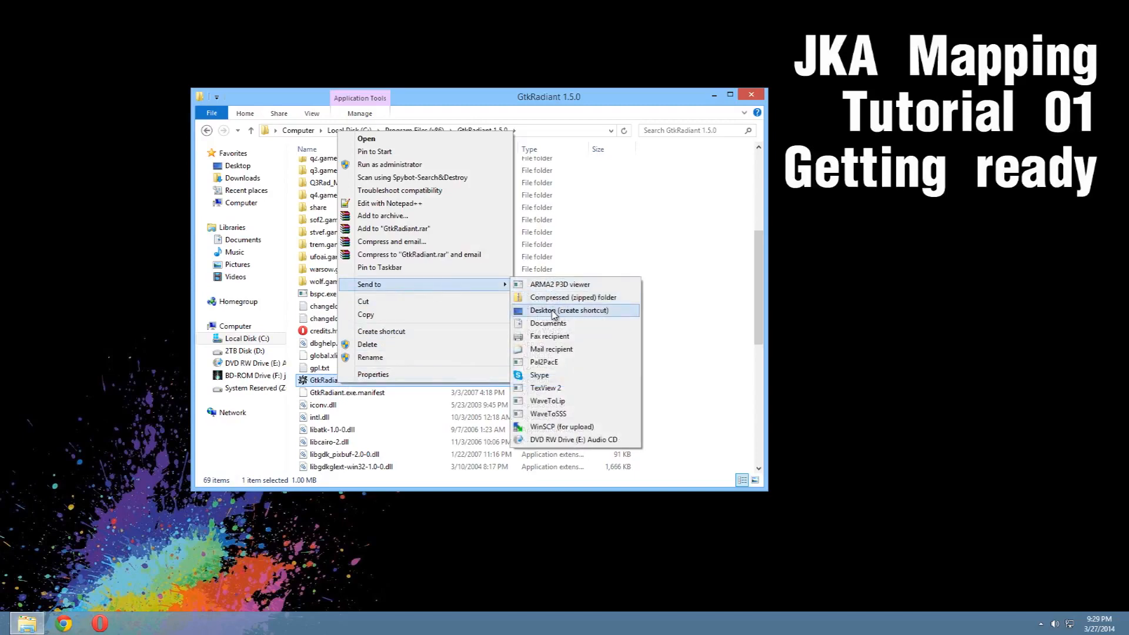
left_click(554, 312)
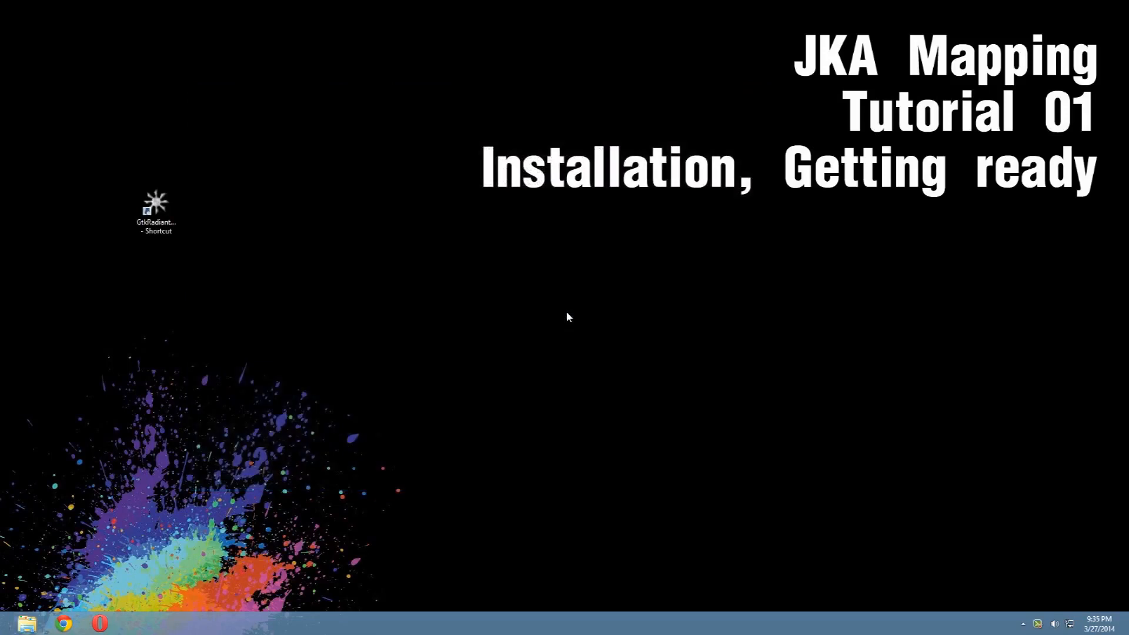
Step: Start GtkRadiant from its desktop shortcut with Jedi Knight Jedi Academy selected as the game
double_click(169, 223)
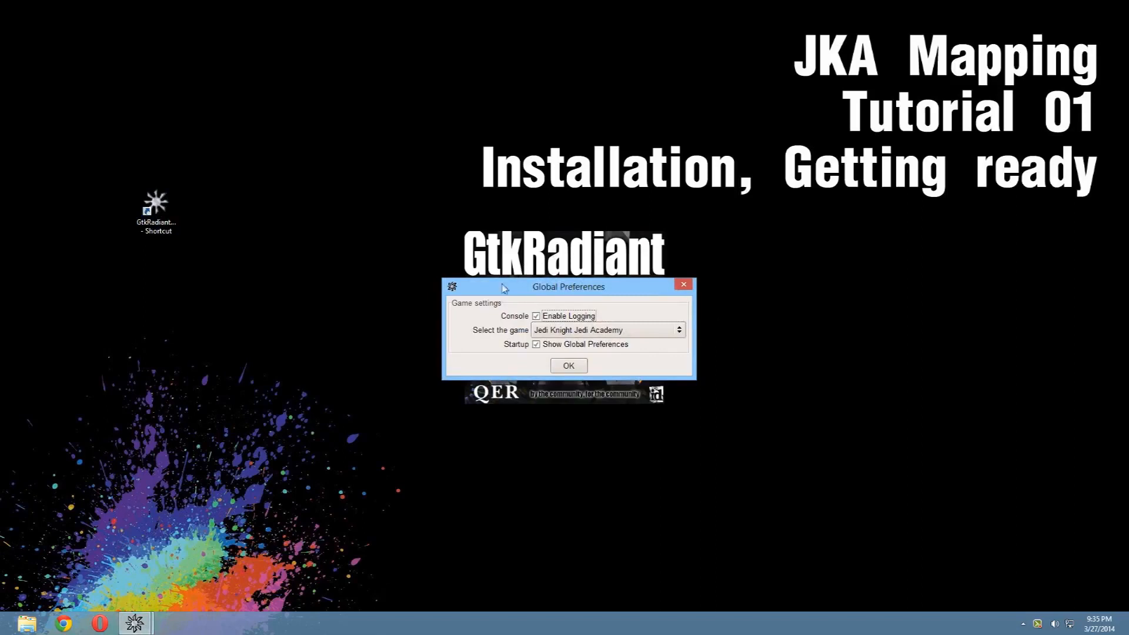
left_click(559, 334)
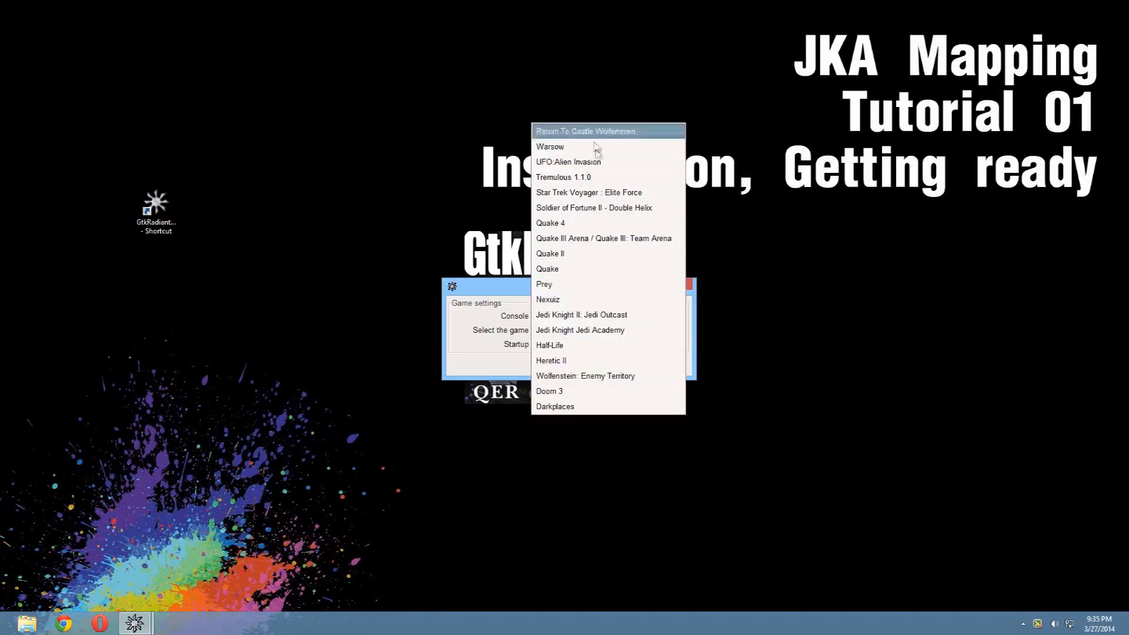
left_click(634, 333)
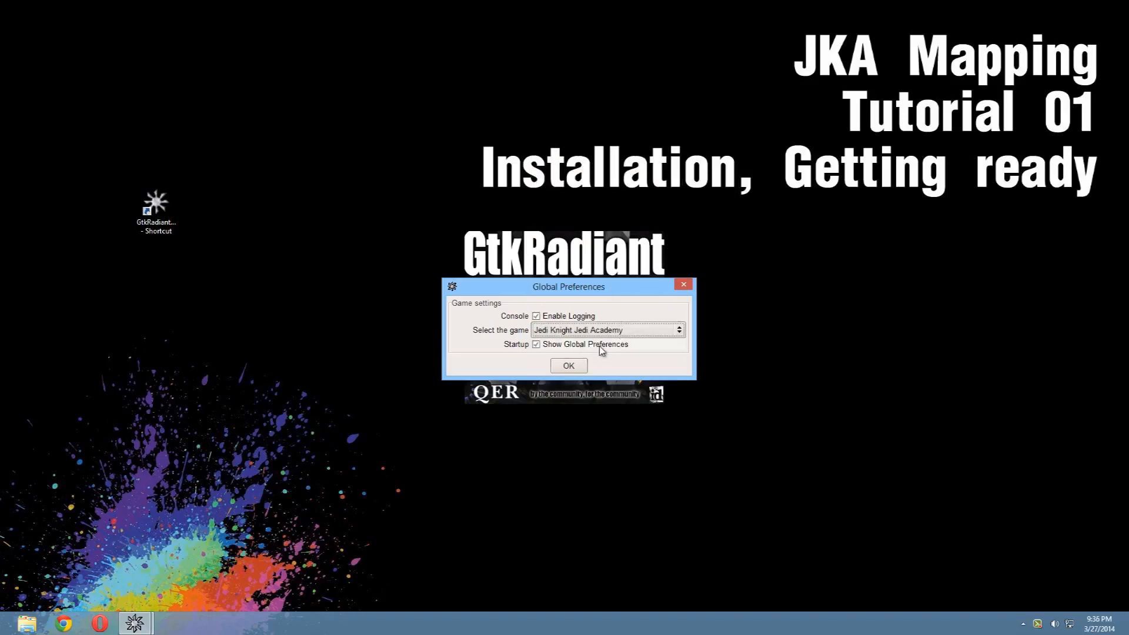
mouse_move(576, 290)
left_mouse_down()
mouse_move(635, 257)
mouse_move(585, 279)
left_mouse_up()
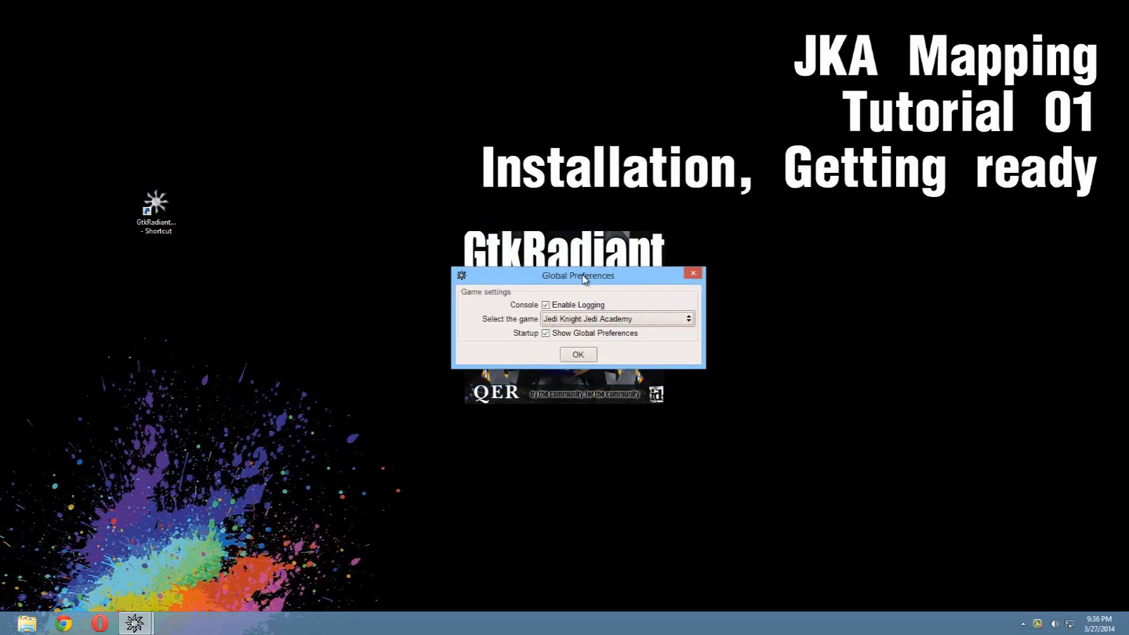
left_click(580, 355)
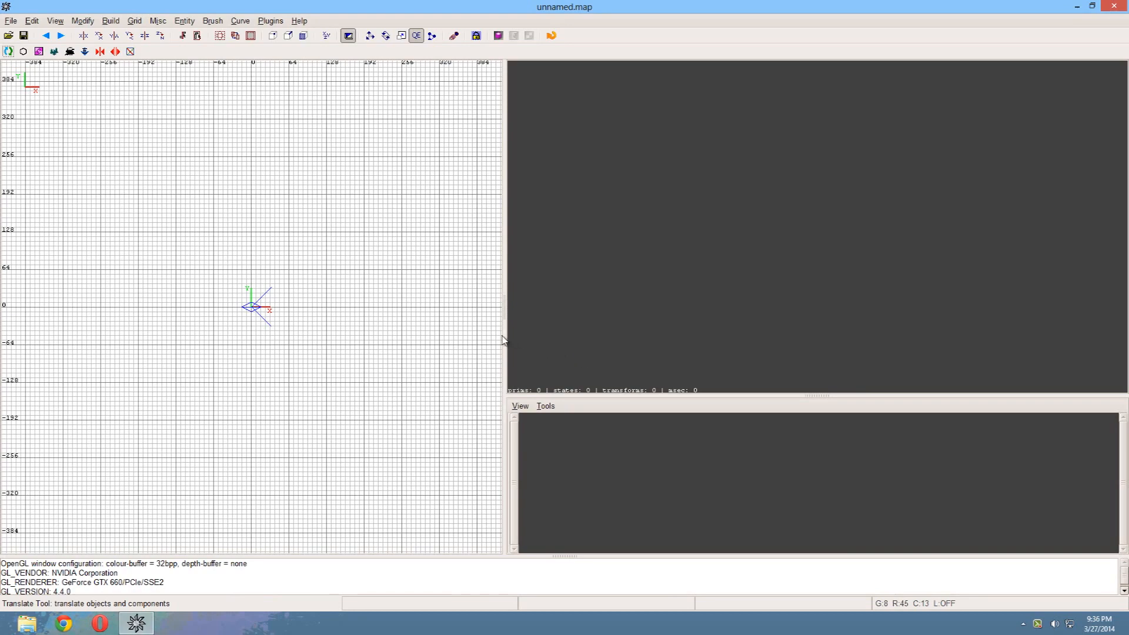
Step: Enlarge the 3D camera view by narrowing the 2D grid view and shortening the texture browser
left_click_drag(506, 313, 425, 311)
left_click_drag(779, 383, 777, 434)
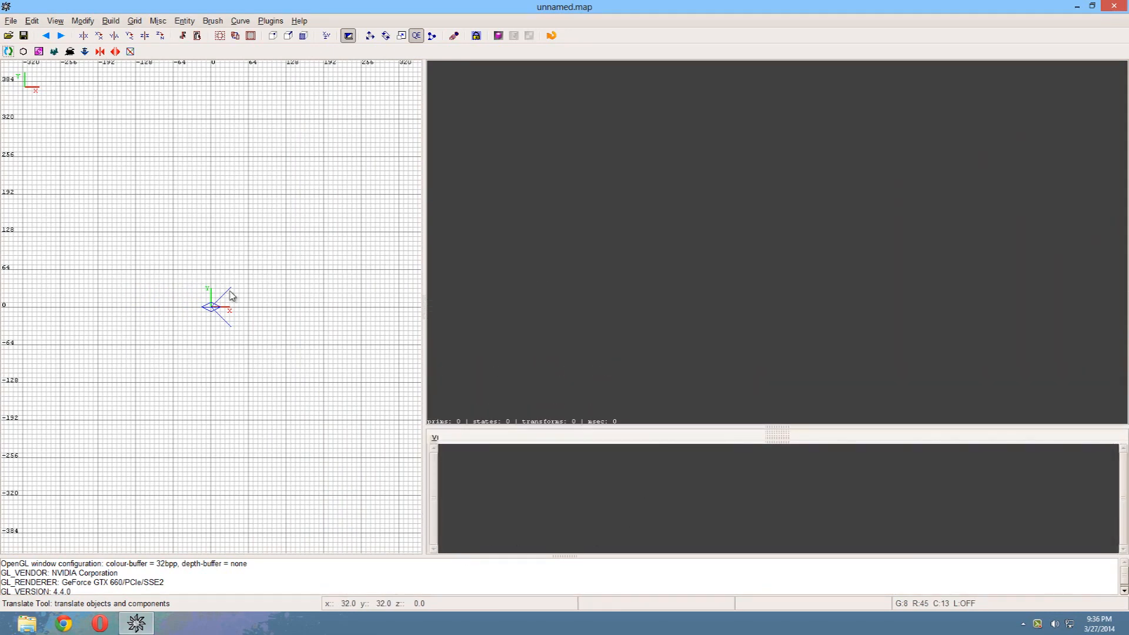
Step: Set the window layout in the GtkRadiant preferences to the third option, the four-view split
left_click(33, 21)
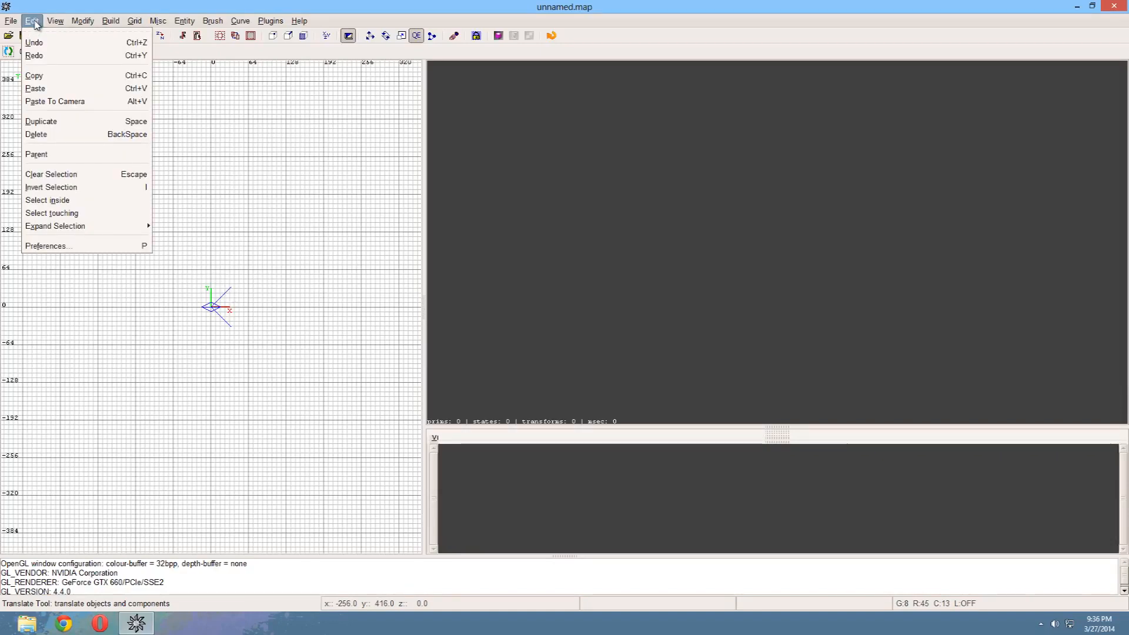
left_click(54, 247)
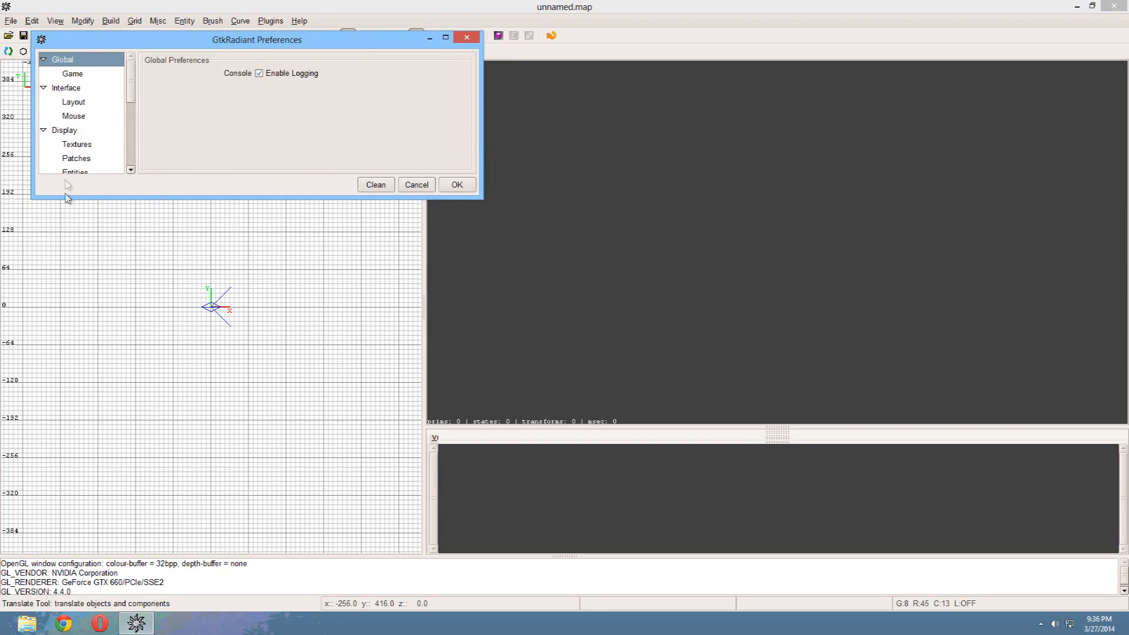
left_click(71, 103)
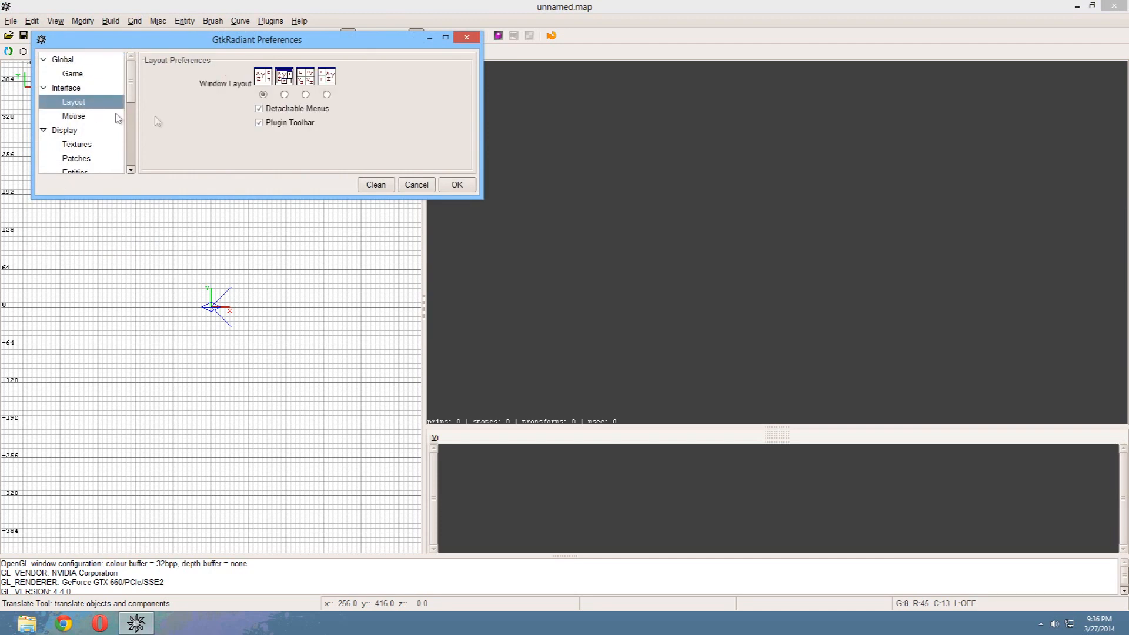
left_click(306, 94)
Step: Change the undo queue size in the preferences, apply the settings and dismiss the restart notice
left_click_drag(131, 93, 130, 121)
left_click(73, 123)
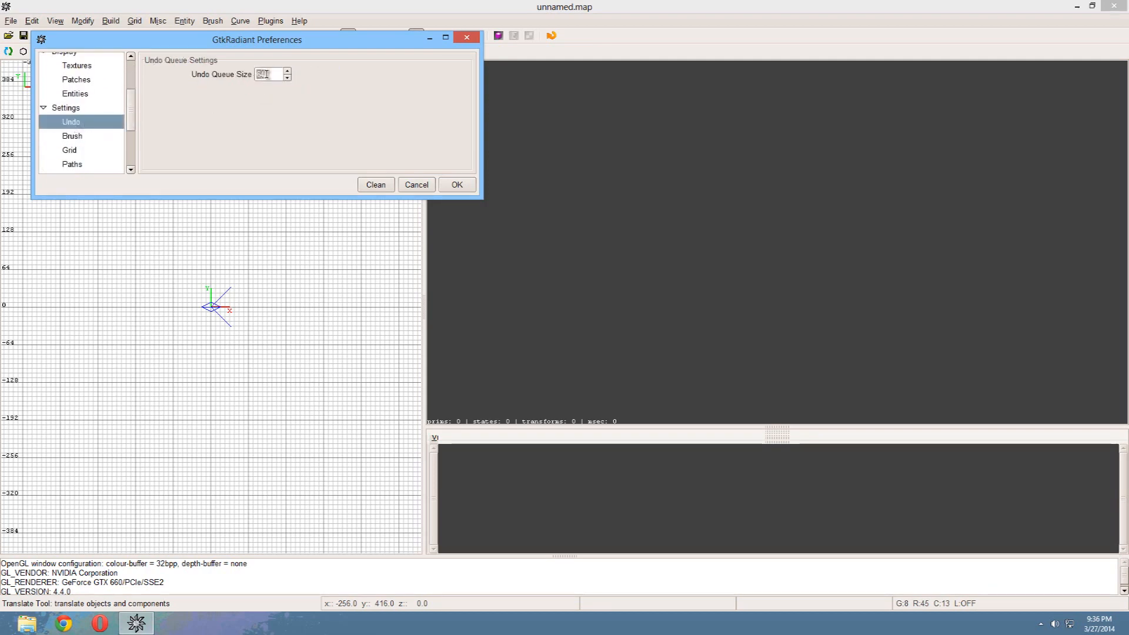
double_click(254, 74)
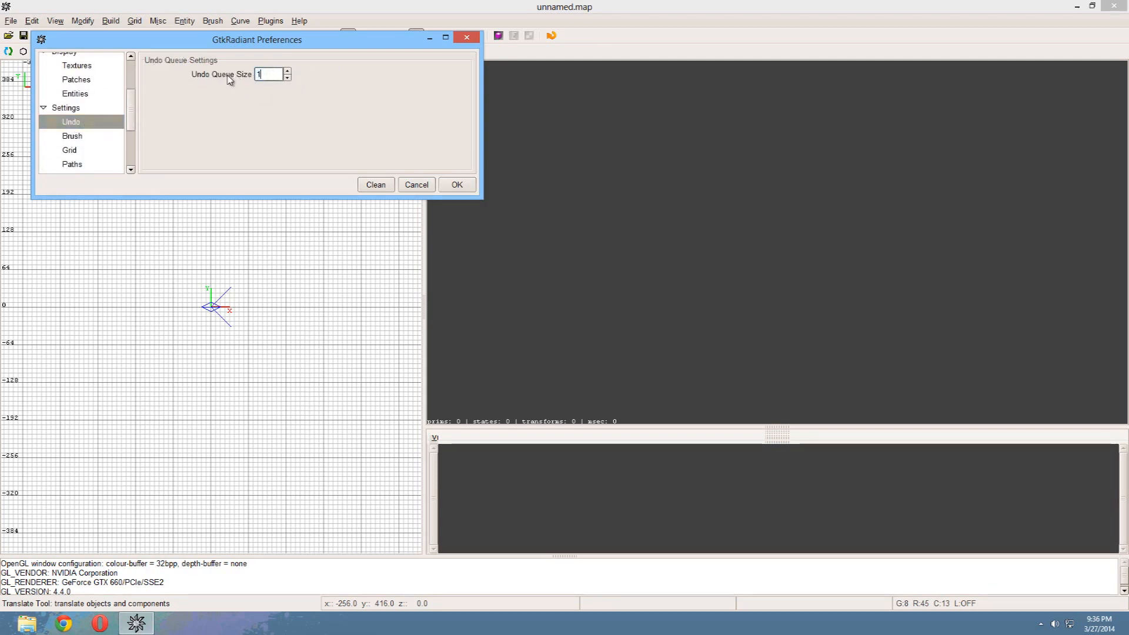
left_click(457, 186)
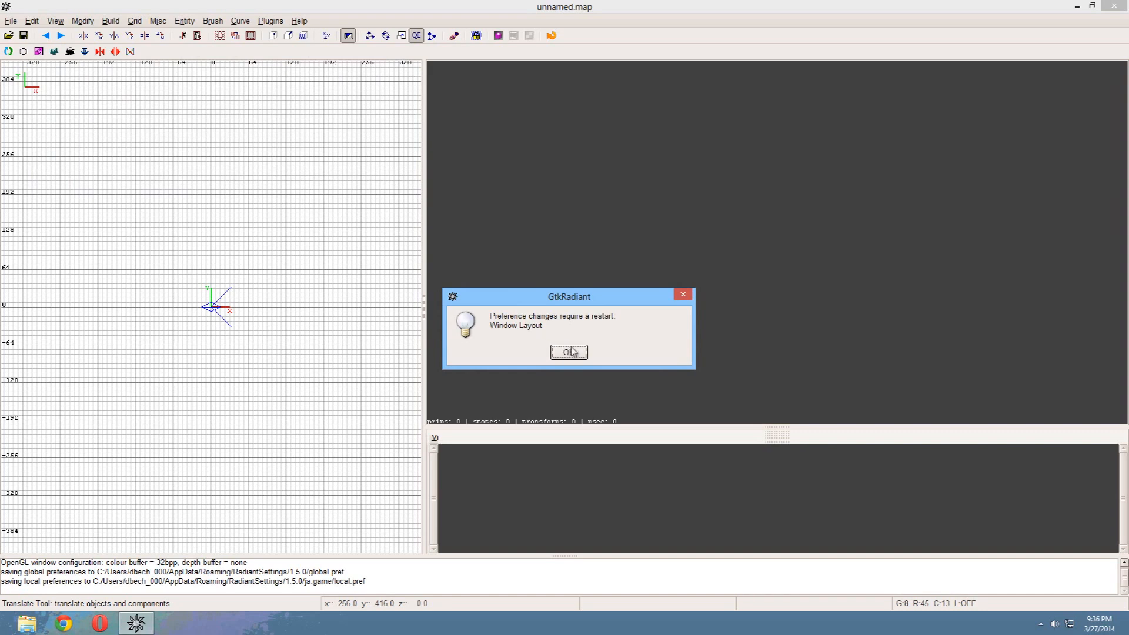
left_click(574, 352)
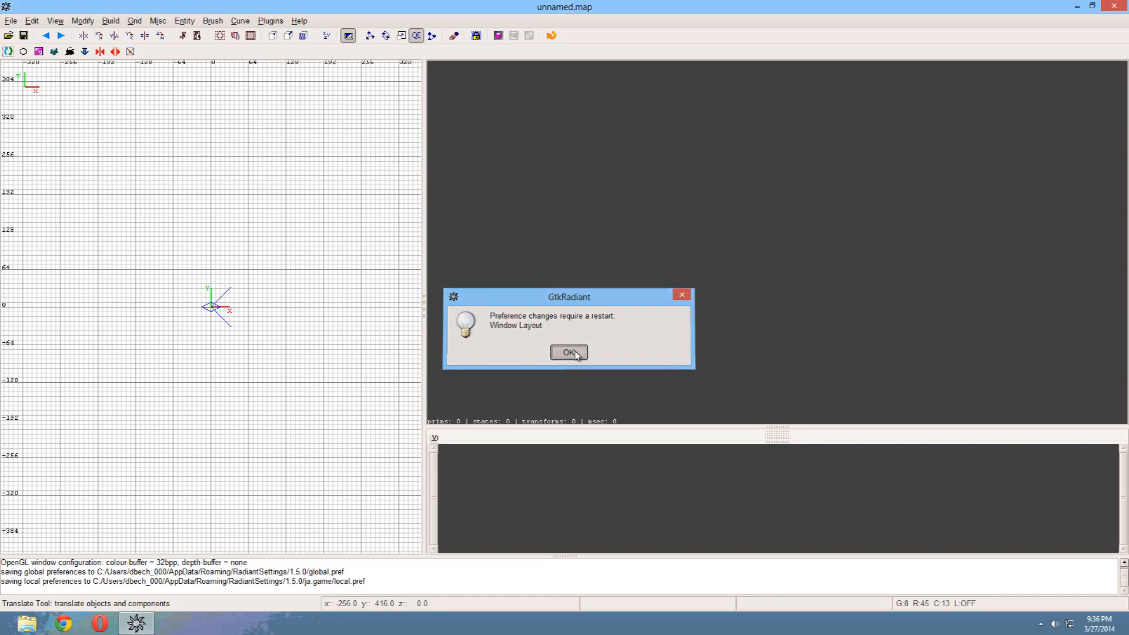
Step: Restart GtkRadiant from the desktop shortcut, keeping Jedi Knight Jedi Academy as the game
left_click(1112, 7)
double_click(157, 211)
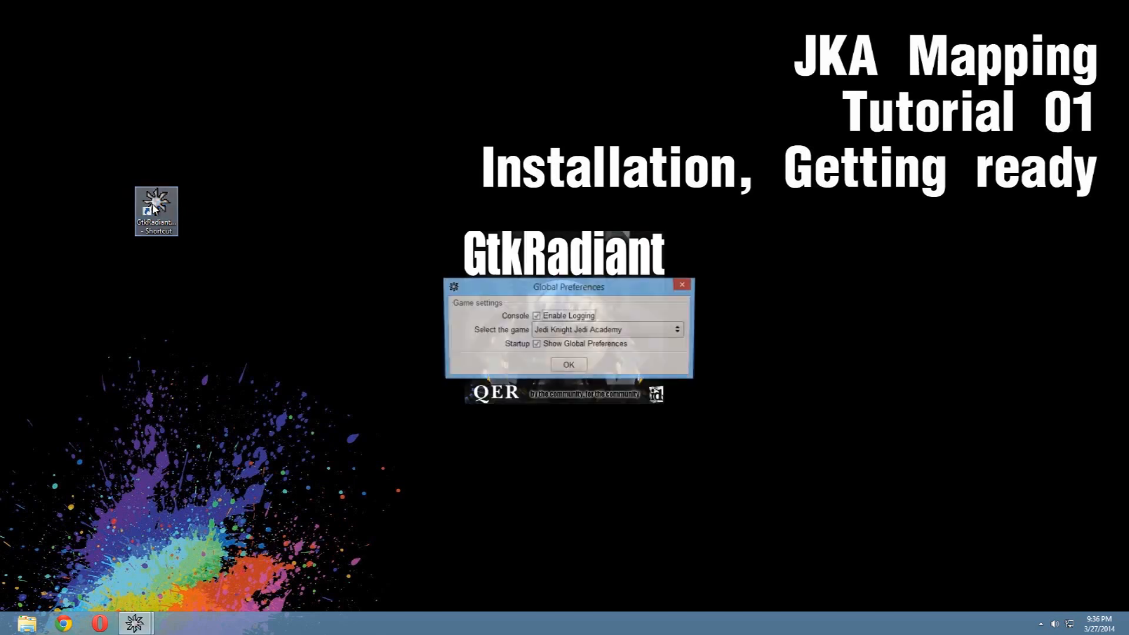
left_click(568, 367)
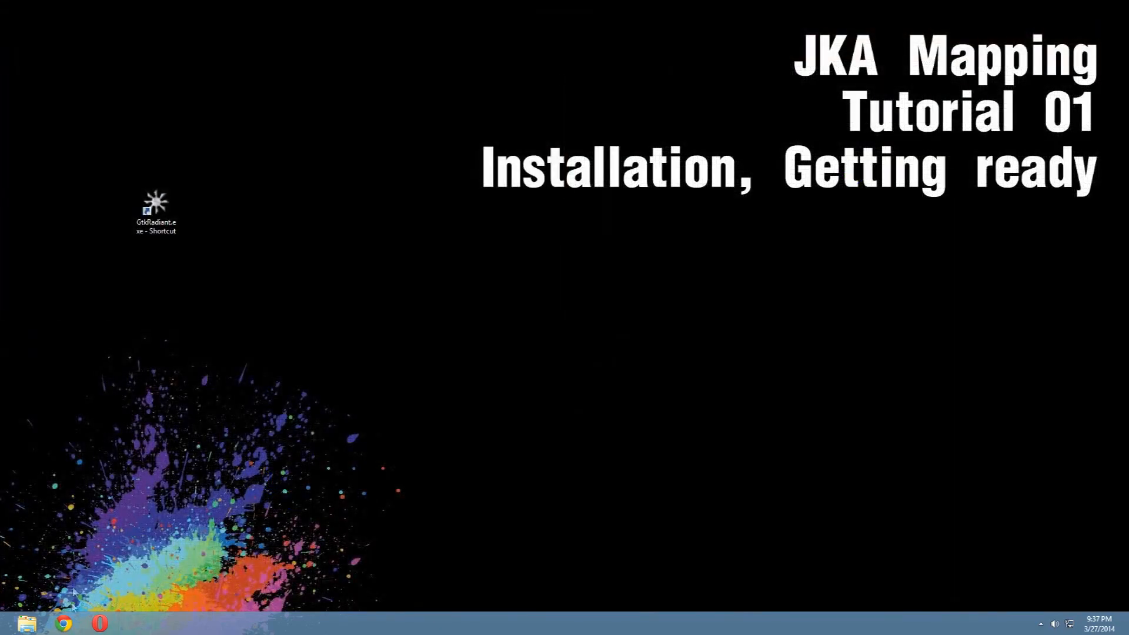
Step: In File Explorer, open the folder D:\Games\LucasArts\Star Wars Jedi Knight Jedi Academy\GameData\base
left_click(24, 625)
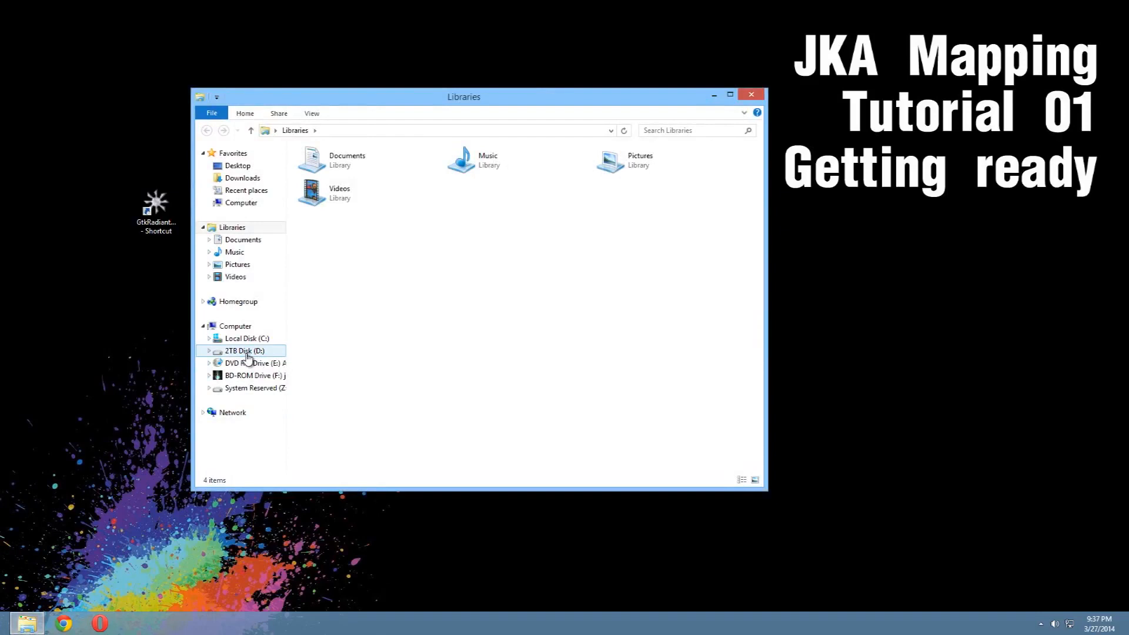
left_click(244, 352)
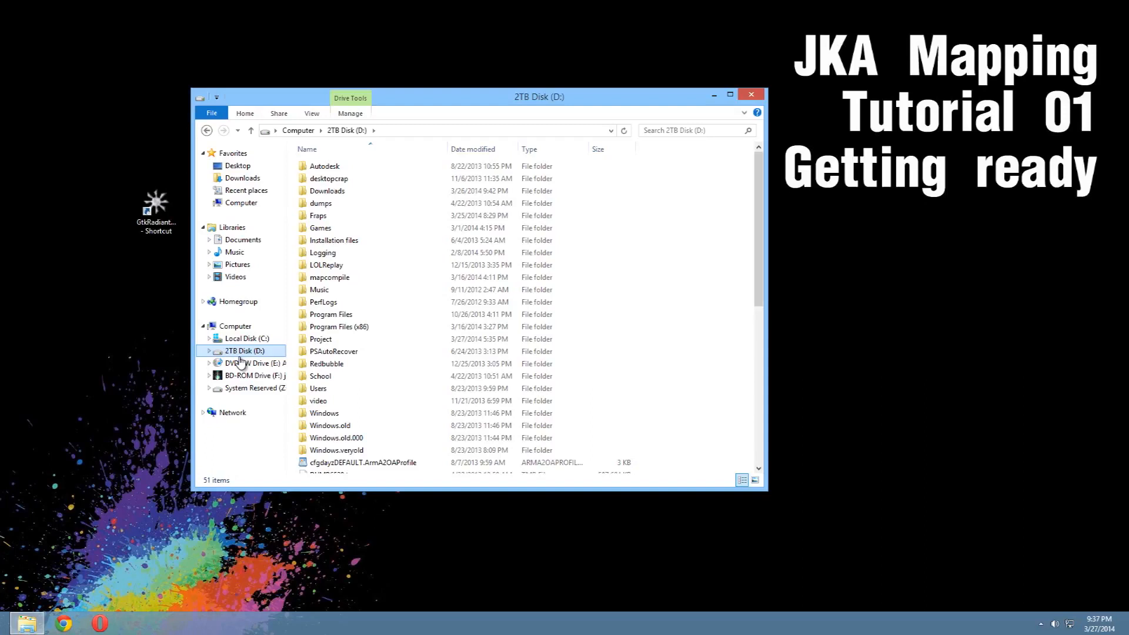
left_click(328, 232)
double_click(328, 229)
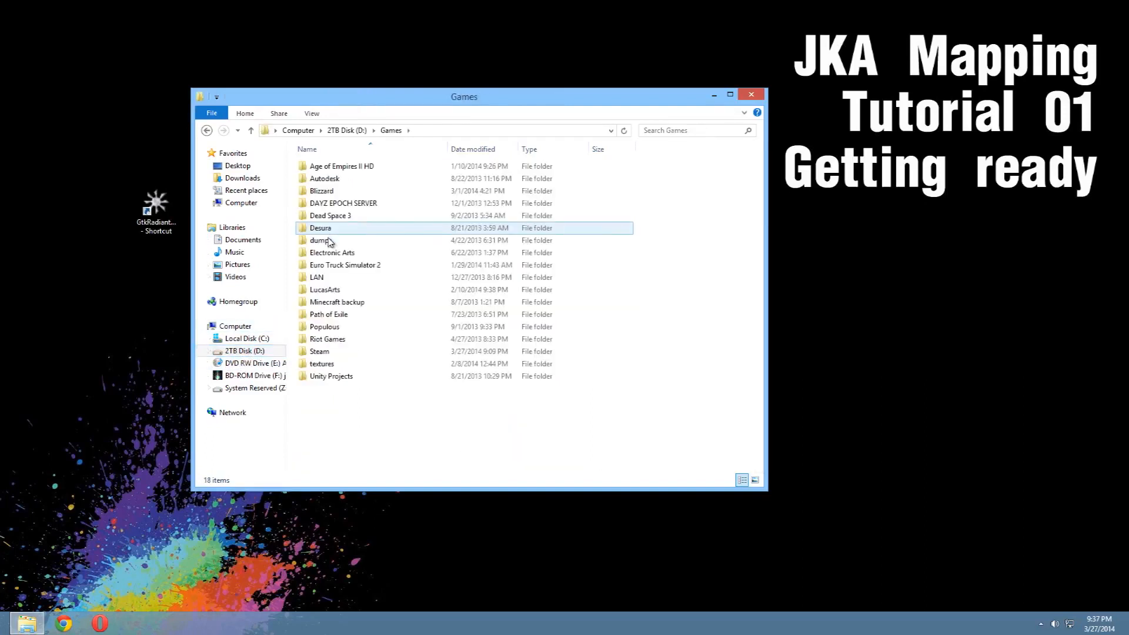
double_click(323, 290)
left_click(349, 168)
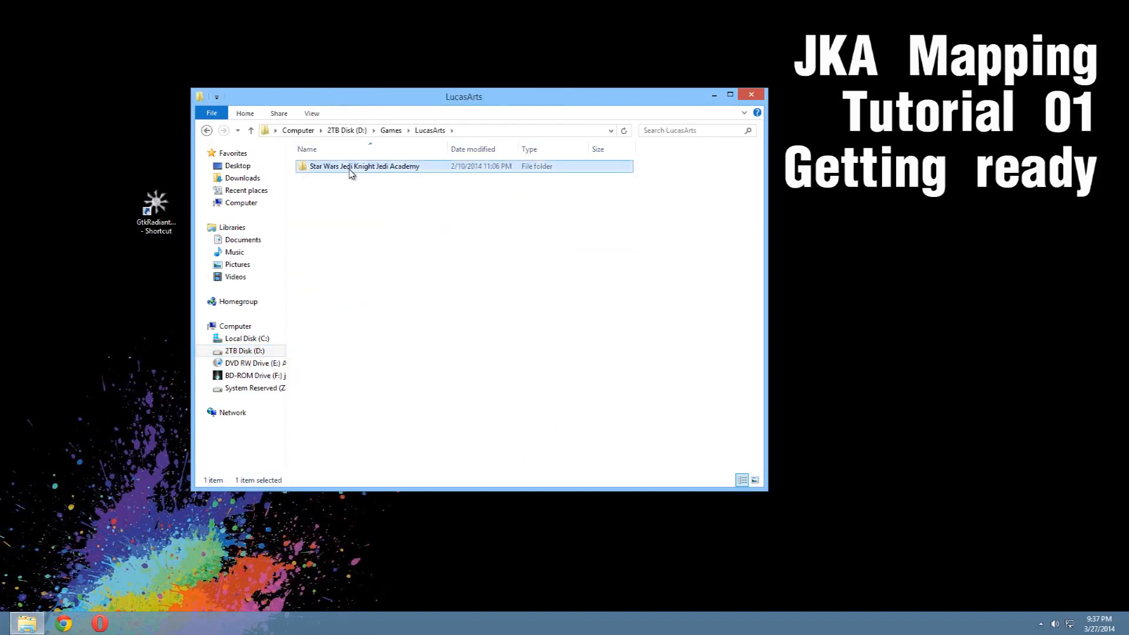
double_click(350, 169)
double_click(329, 167)
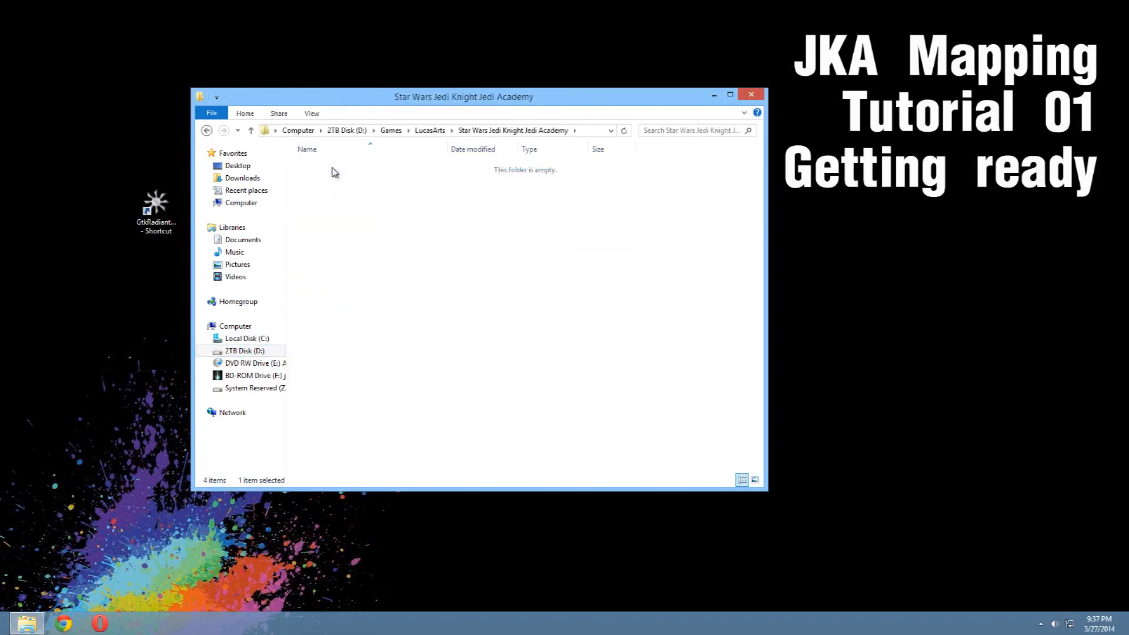
double_click(325, 168)
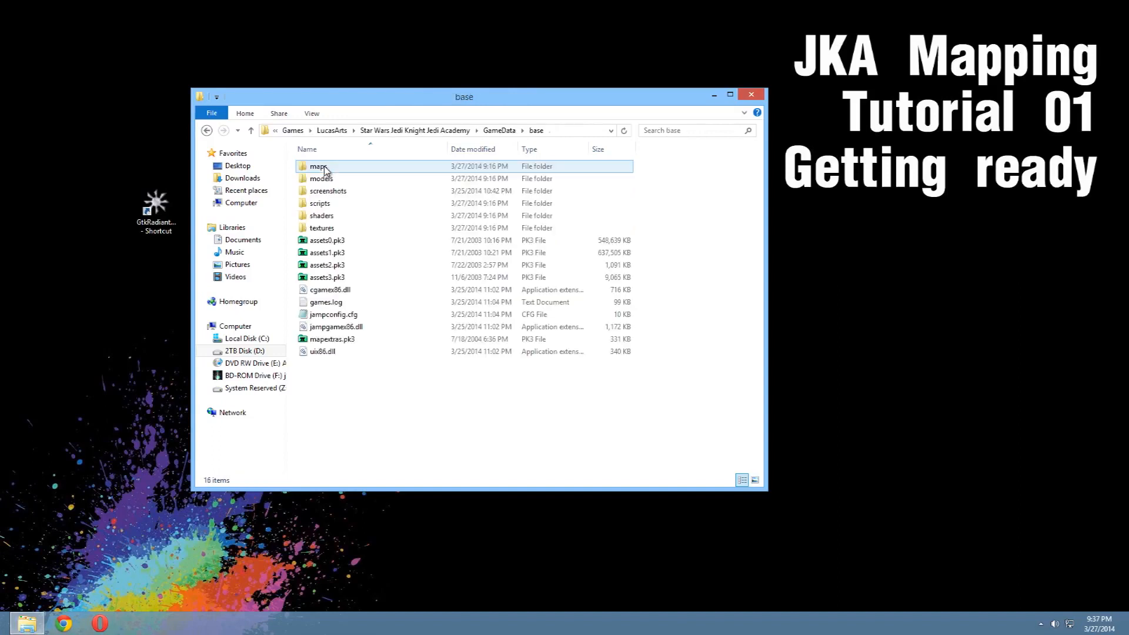
Step: Open assets3.pk3 from the base folder in WinRAR, then shift and narrow the archive window so both windows are accessible
left_click(327, 240)
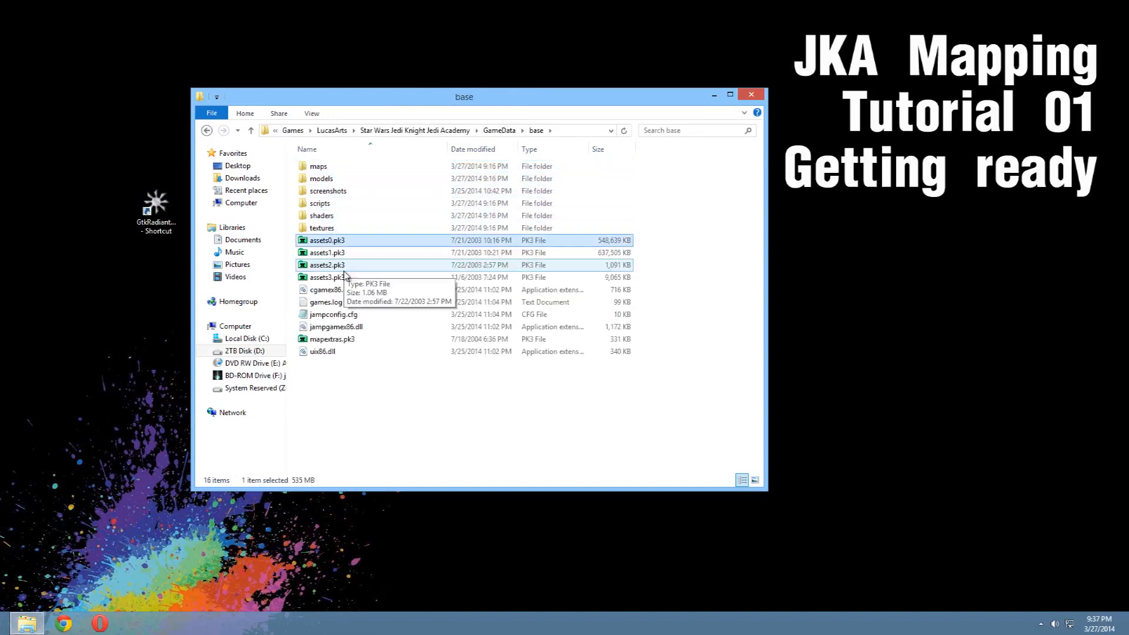
left_click(340, 278, "shift")
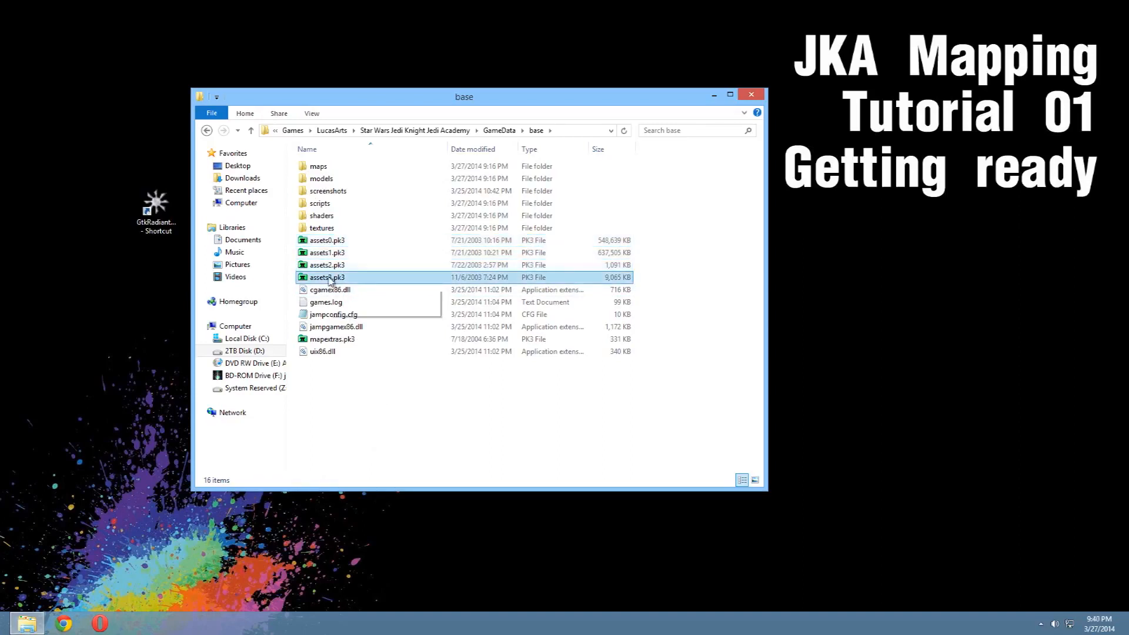
right_click(330, 278)
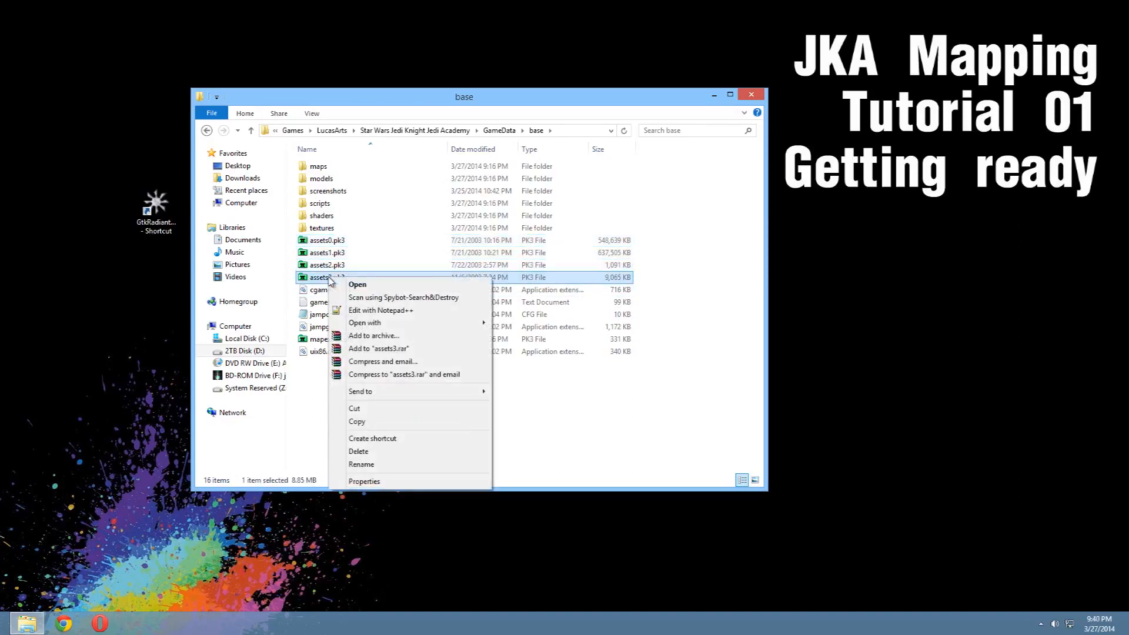
mouse_move(414, 325)
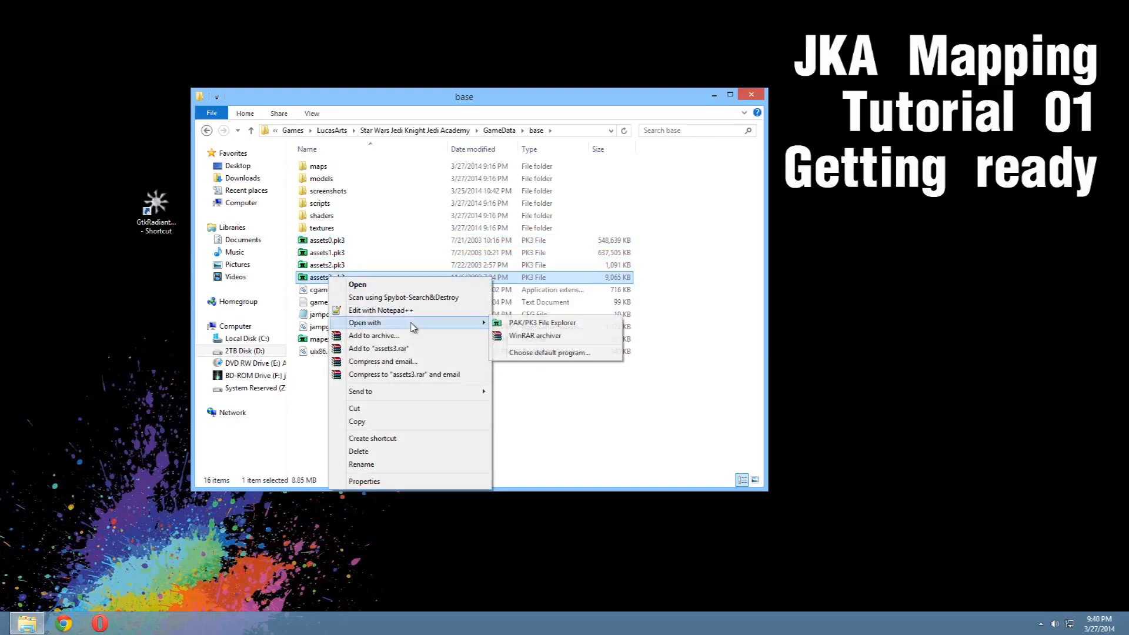
left_click(558, 339)
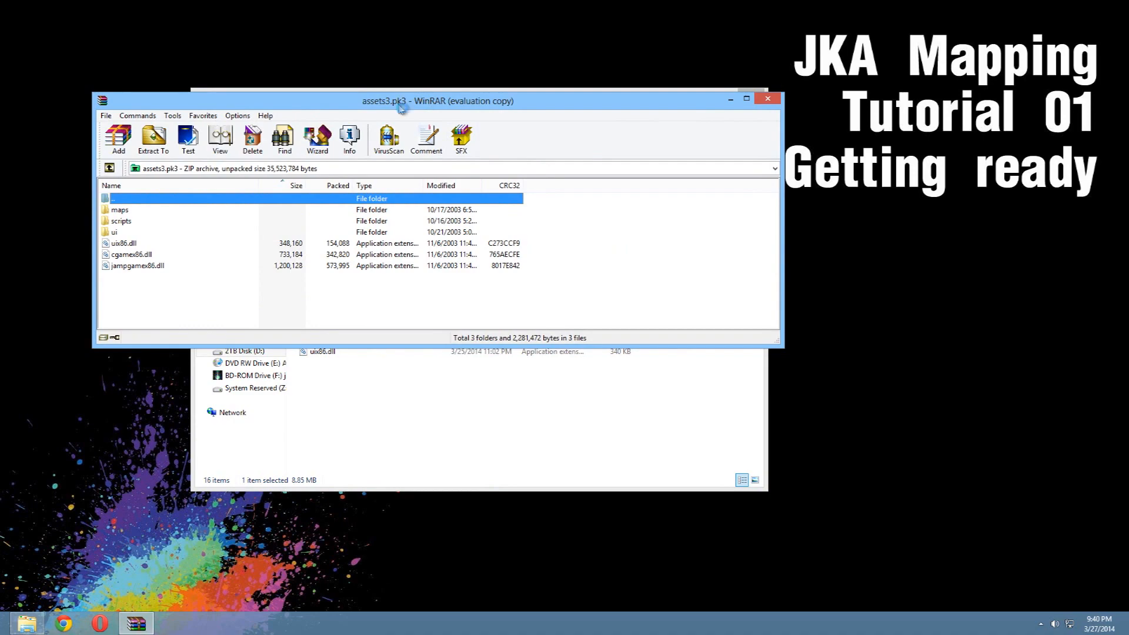
left_click(504, 235)
left_click_drag(445, 110, 640, 210)
left_click_drag(290, 239, 547, 239)
Step: Copy all contents of assets3.pk3 into the base folder, replacing the existing files, and close the archive
left_click(591, 389)
left_click_drag(611, 382, 582, 311)
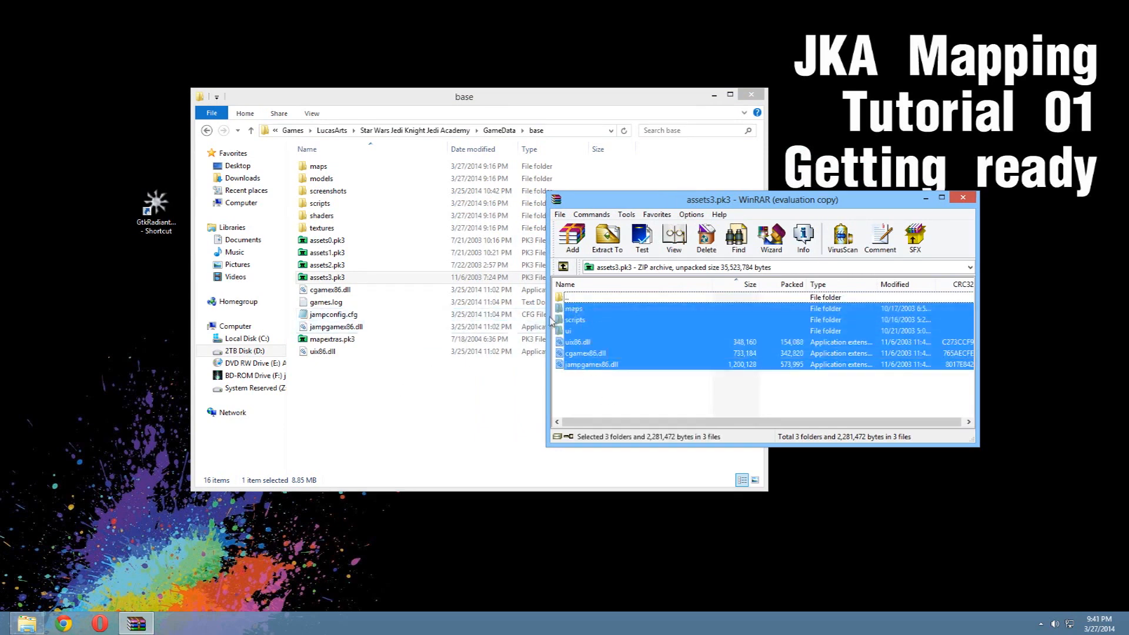
left_click_drag(580, 311, 386, 436)
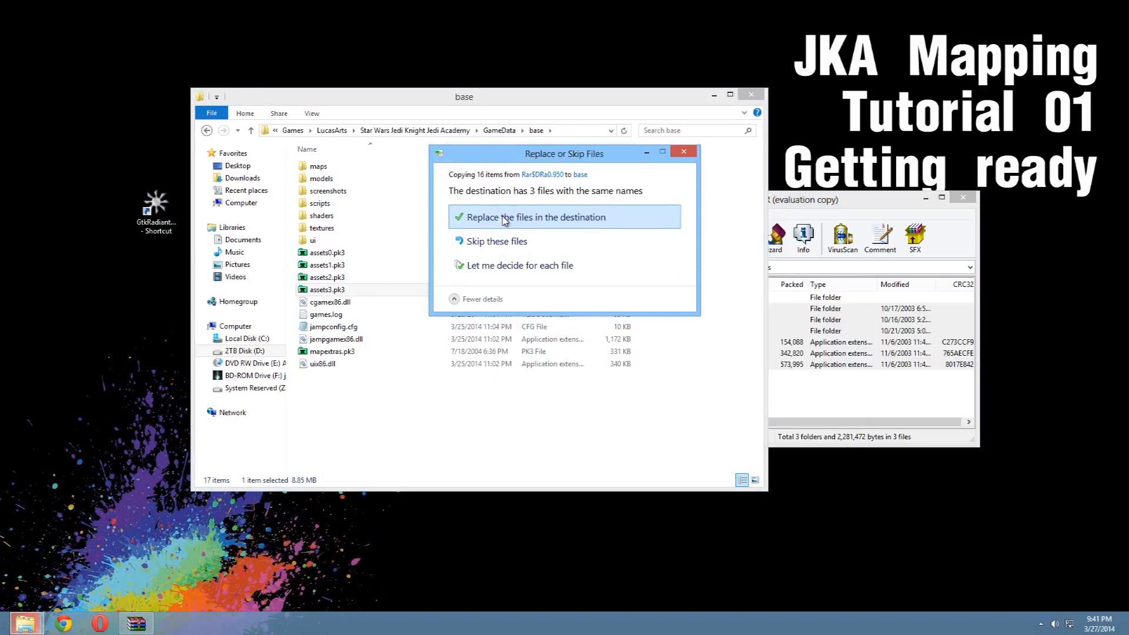
left_click(504, 219)
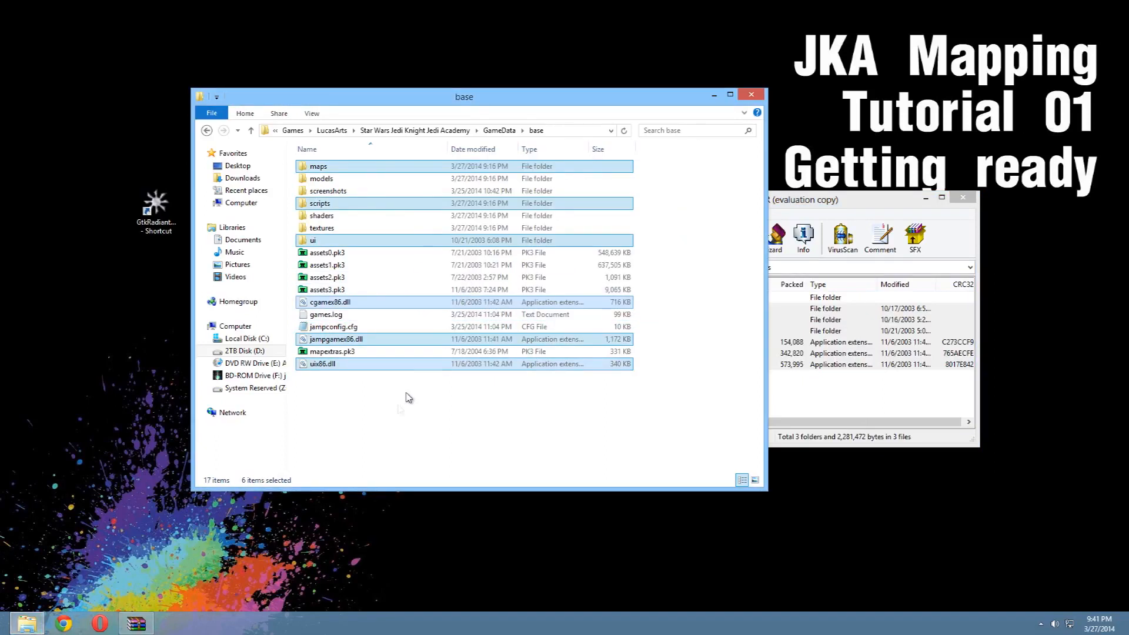
left_click(393, 424)
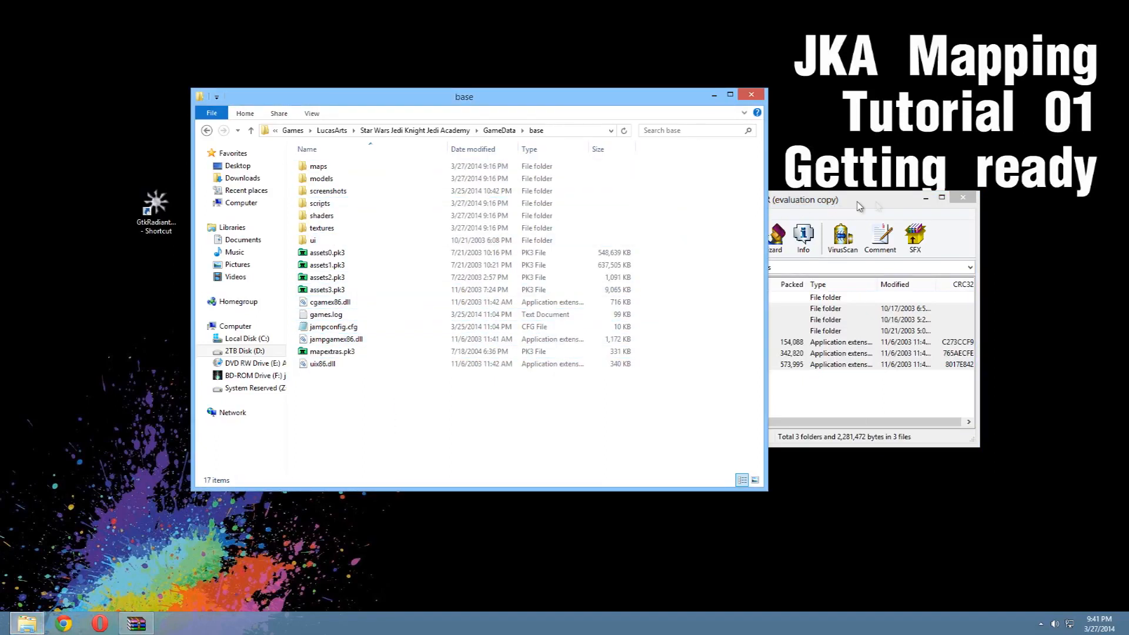
left_click(960, 202)
left_click(962, 199)
Step: Open assets2.pk3 in WinRAR, dismiss the licence reminder and make the archive window taller to list all its files
right_click(331, 281)
mouse_move(411, 327)
left_click(538, 339)
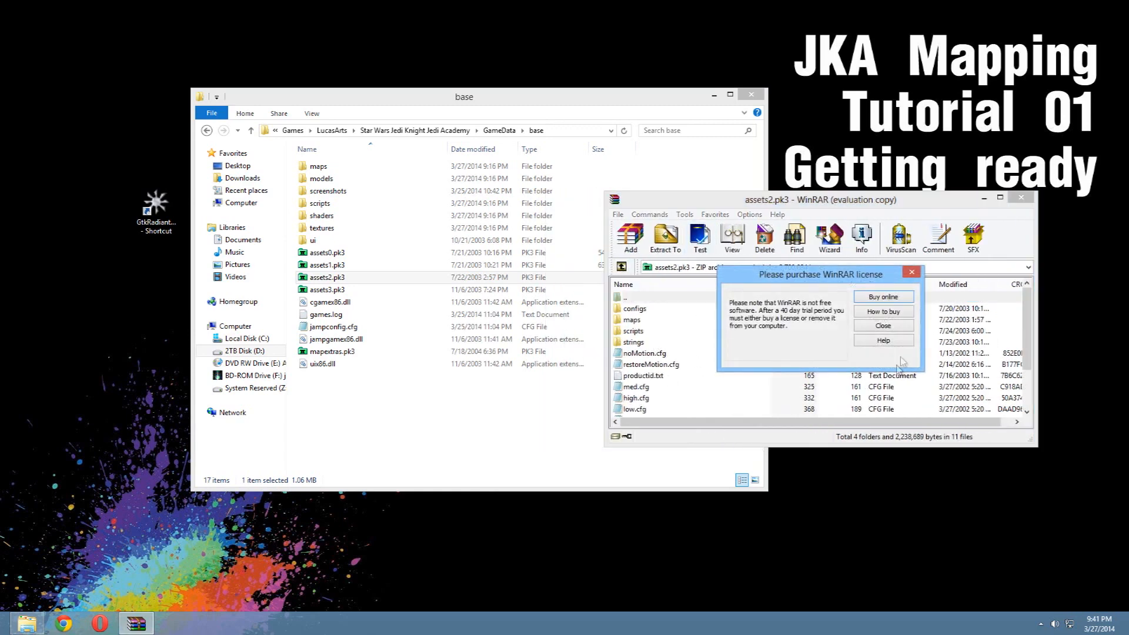
left_click(883, 326)
left_click_drag(881, 450, 881, 545)
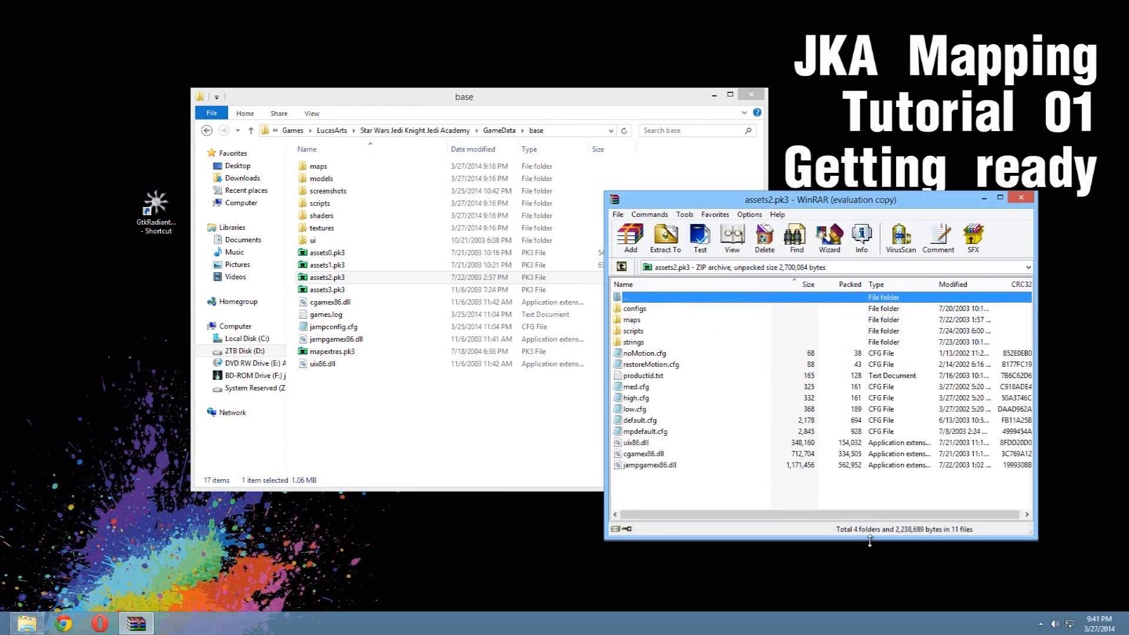
Step: Copy all contents of assets2.pk3 into the base folder, replacing files with the same names, and close the archive
left_click_drag(649, 492, 365, 435)
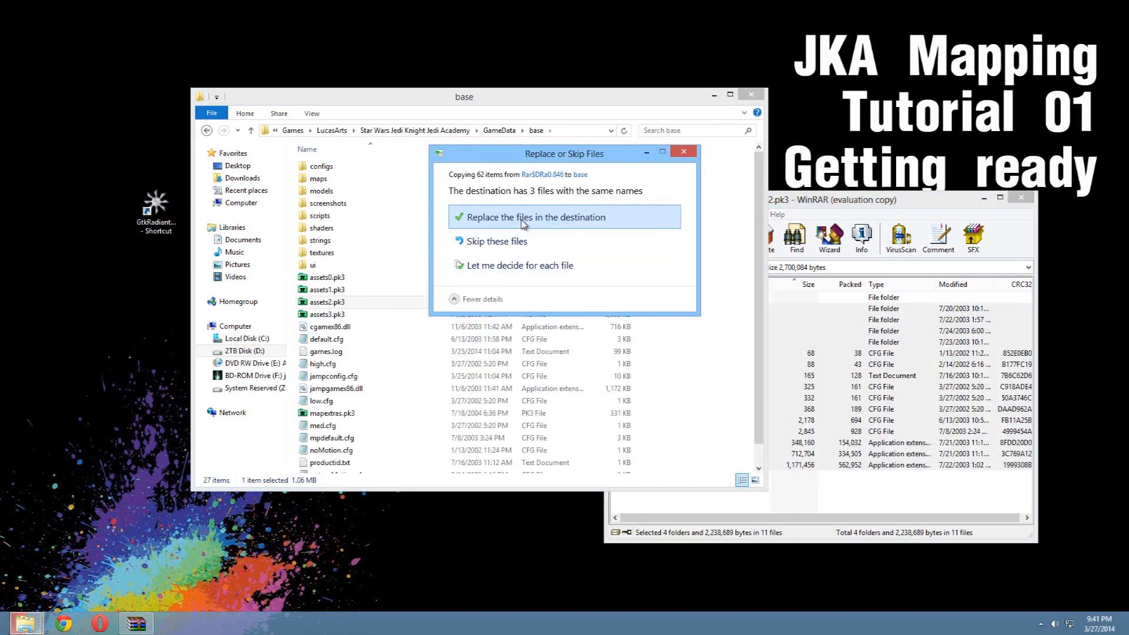
left_click(522, 217)
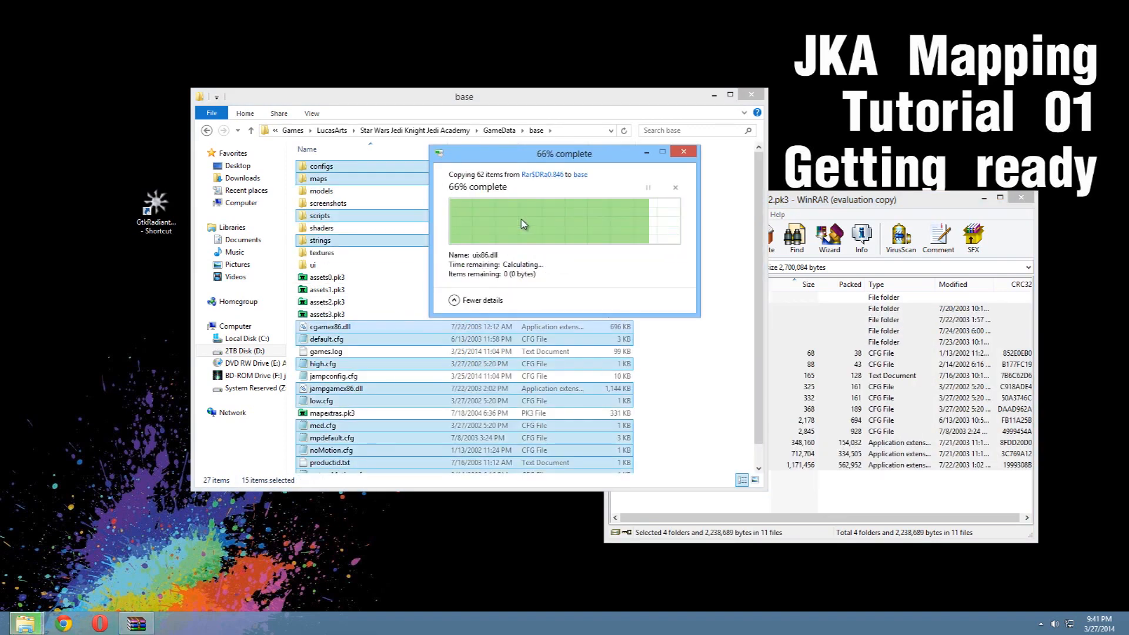
left_click(870, 201)
left_click(1022, 197)
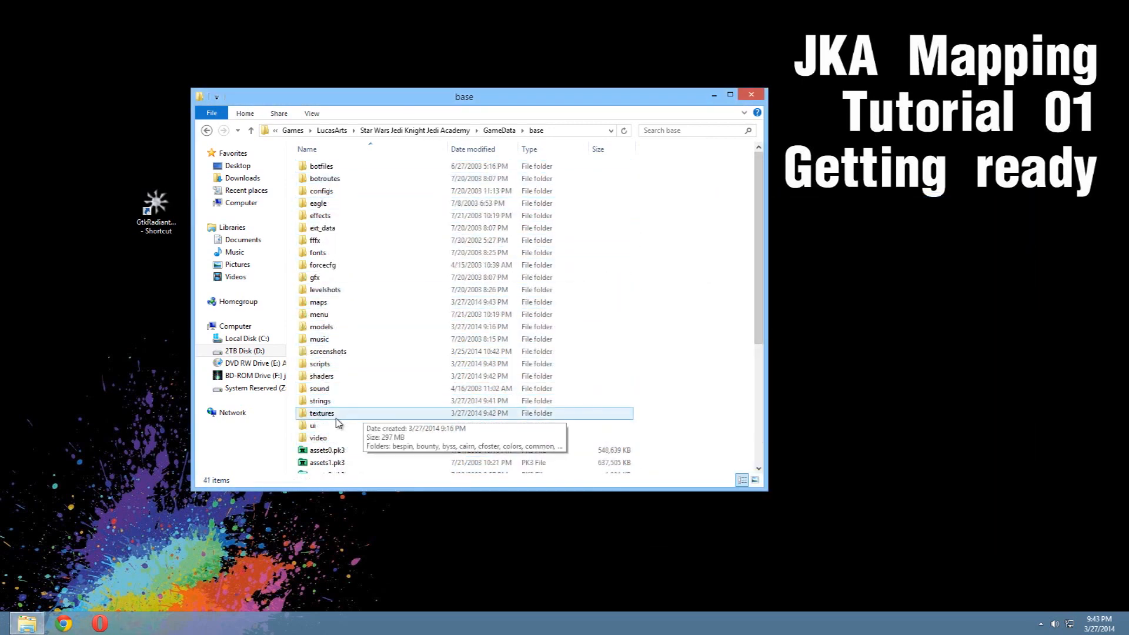
Step: Examine the extracted textures folder and browse the files in its yavin subfolder
double_click(322, 413)
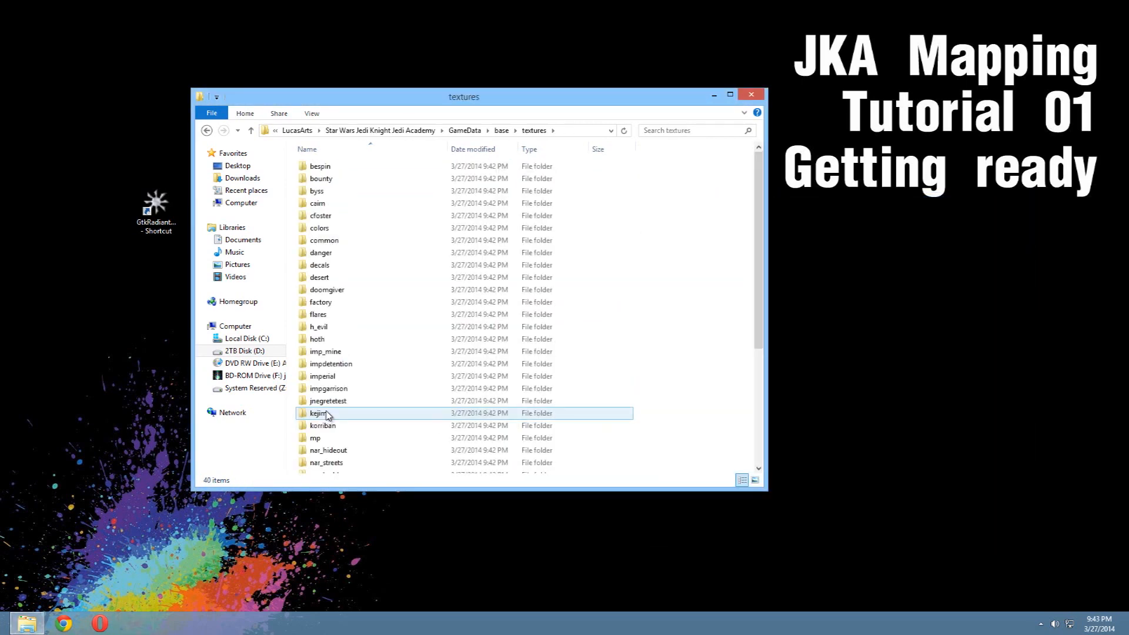
scroll(394, 406, "down", 5)
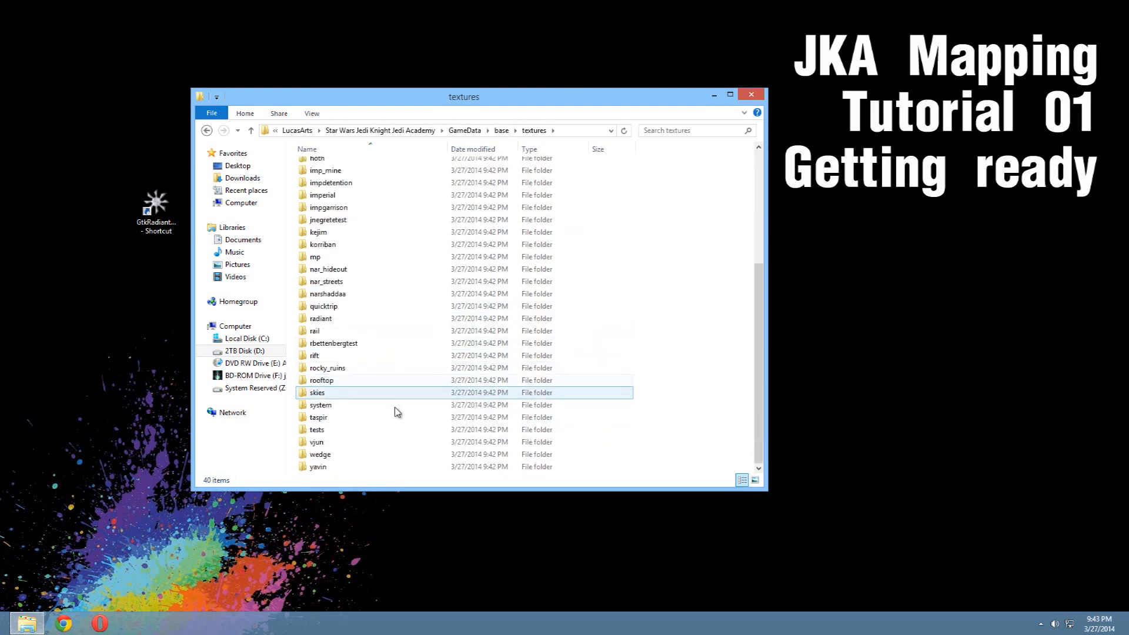
double_click(320, 466)
left_click_drag(760, 213, 757, 458)
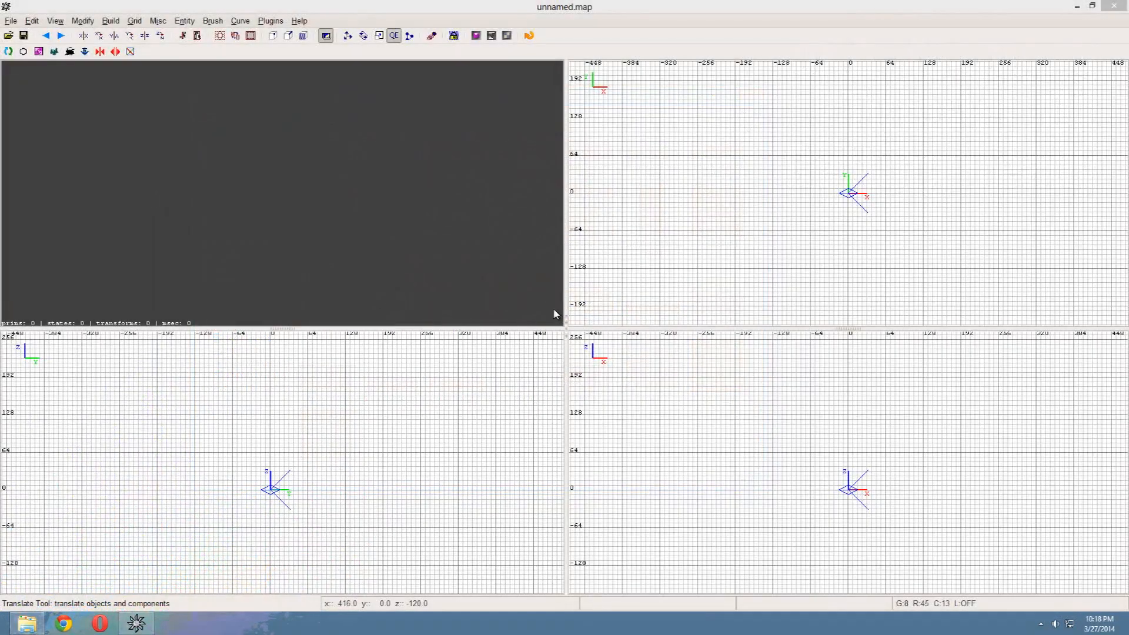
Step: In GtkRadiant, check the Engine Path in the path settings of the preferences and accept the dialog
left_click(32, 23)
left_click(71, 245)
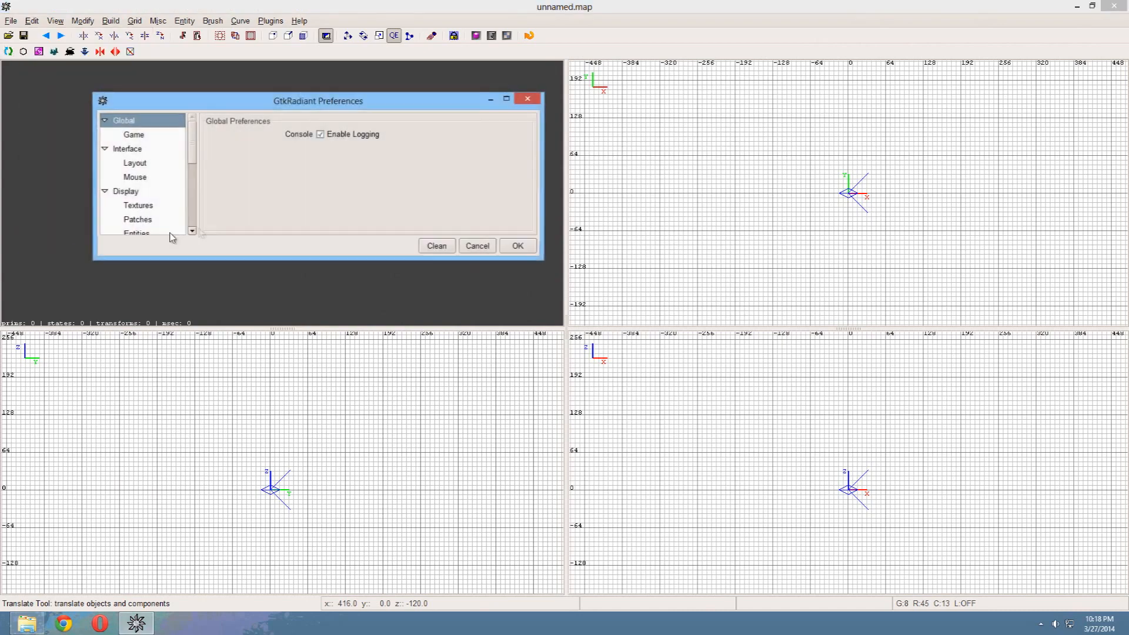
left_click_drag(193, 146, 151, 189)
left_click(137, 199)
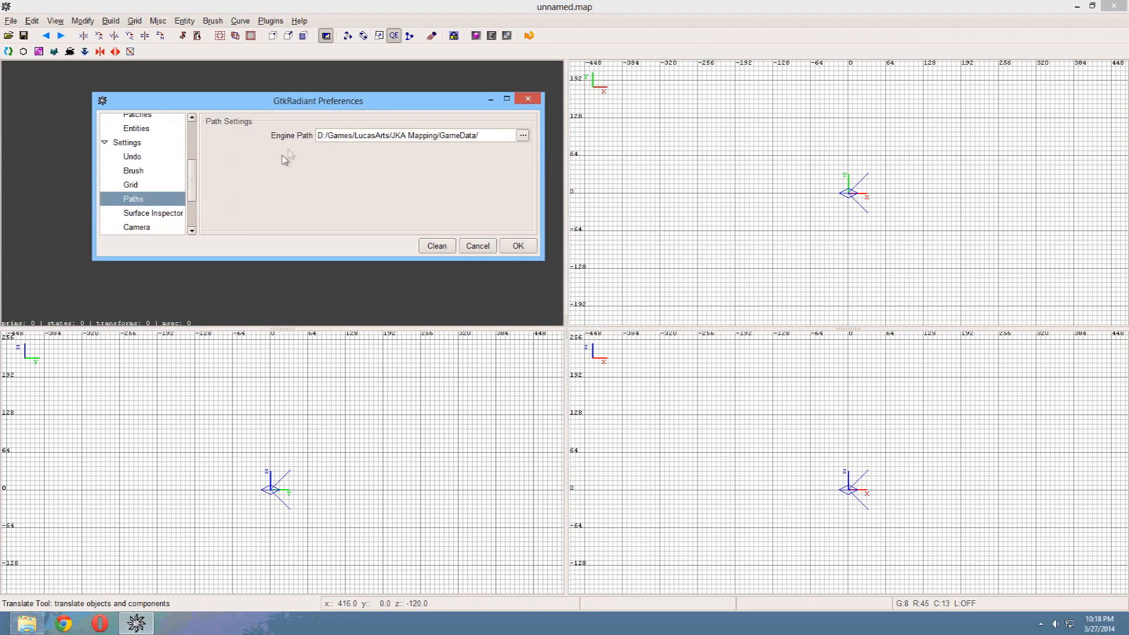
left_click_drag(490, 136, 441, 157)
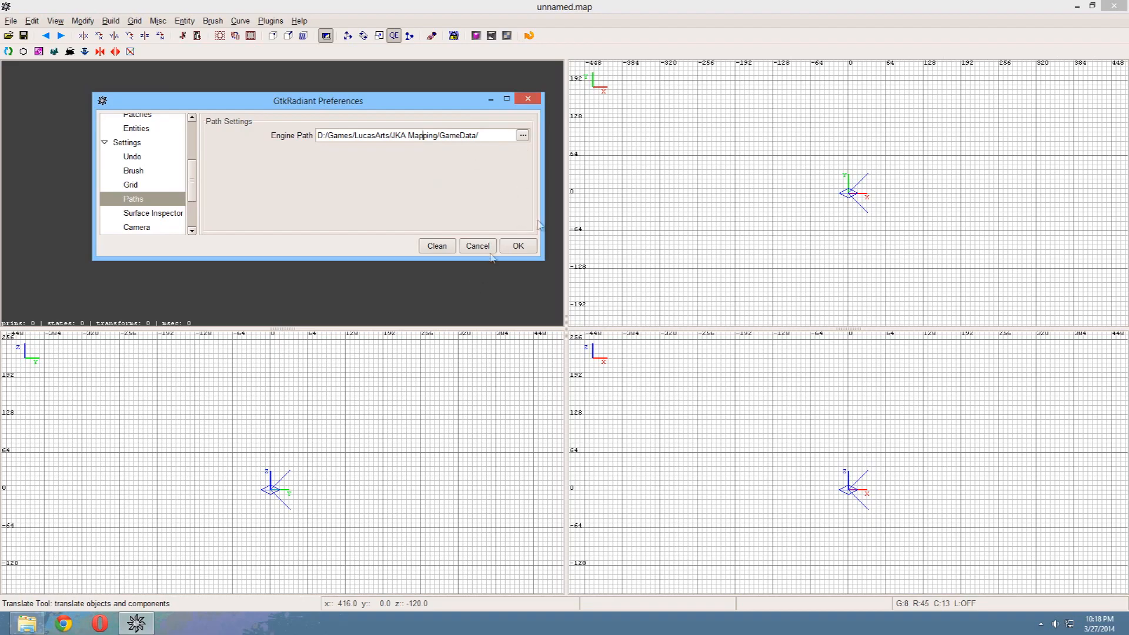
left_click(518, 246)
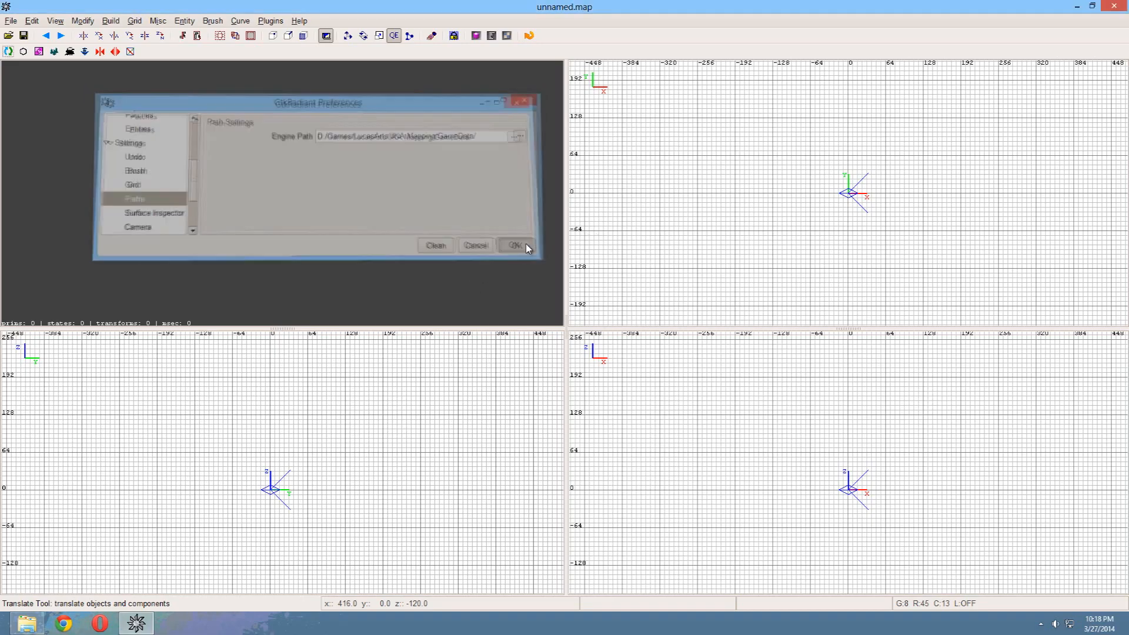